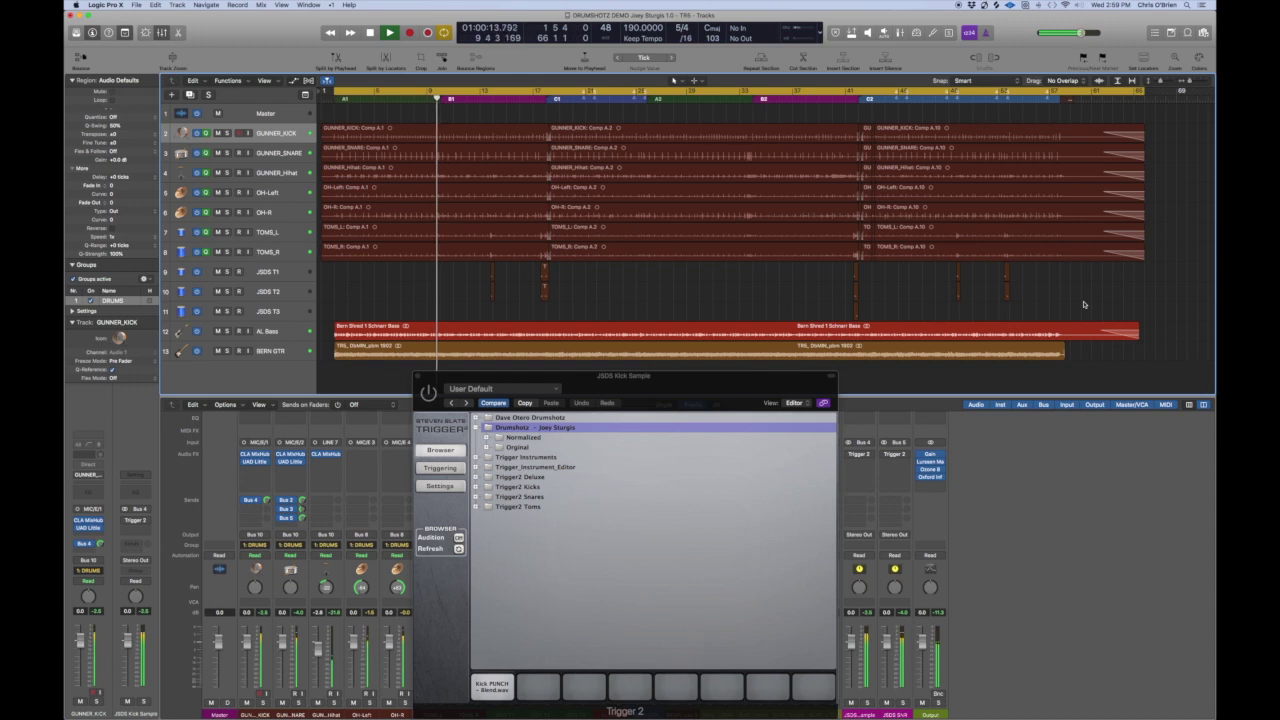
# Solo the GUNNER_KICK track and play it from the start of the song
pyautogui.press('space')
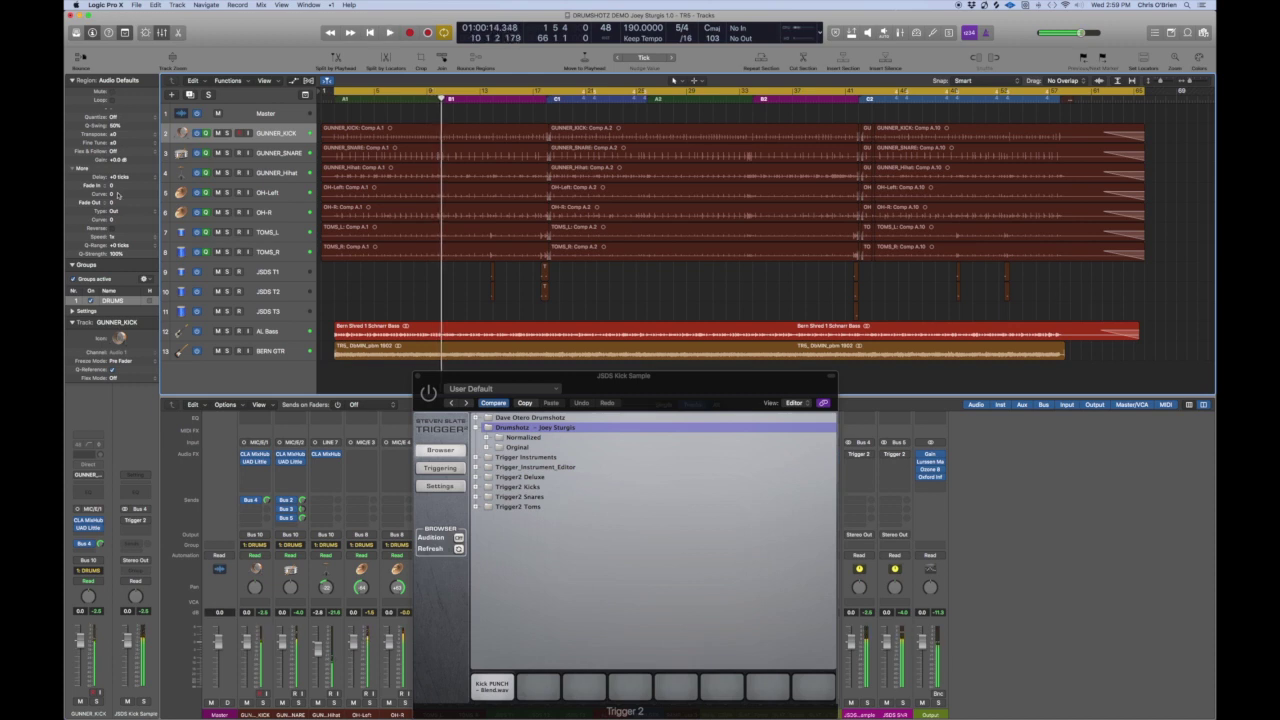
pyautogui.click(227, 133)
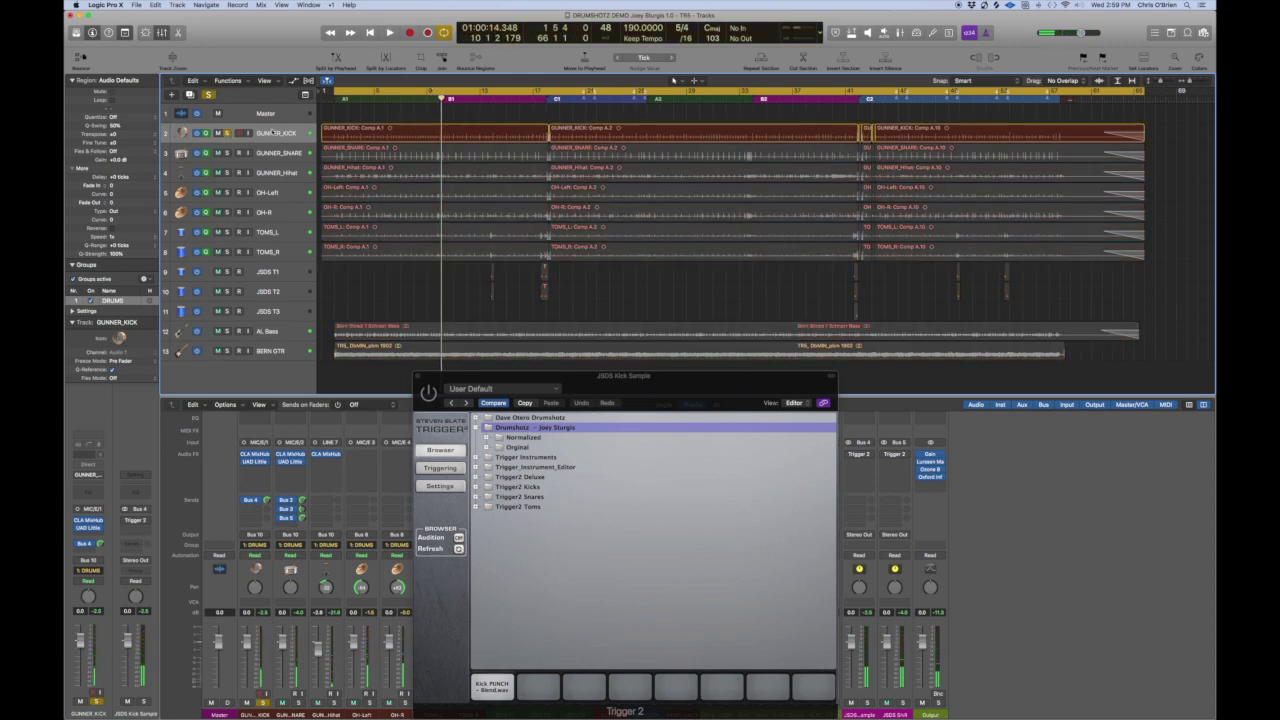
pyautogui.press('Return')
pyautogui.press('space')
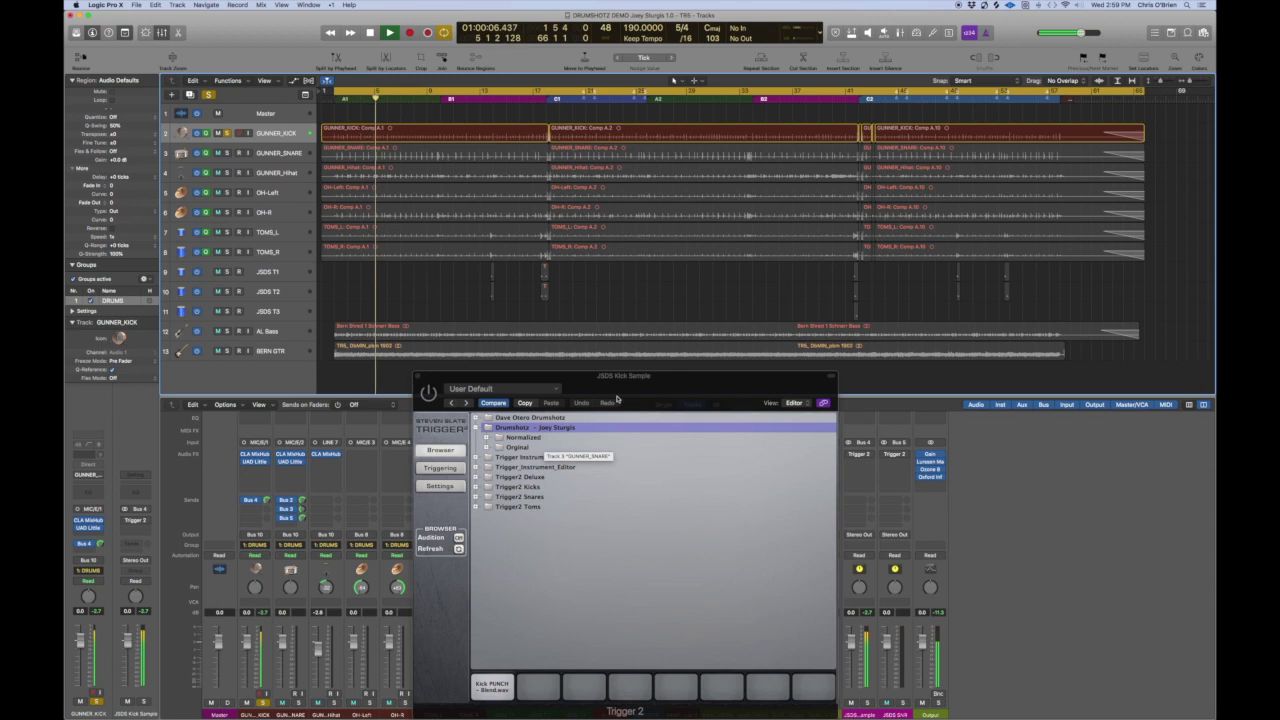
# Check the contents of the Normalized and Original folders in the Joey Sturgis Drumshotz library, leaving only Normalized expanded
pyautogui.click(641, 379)
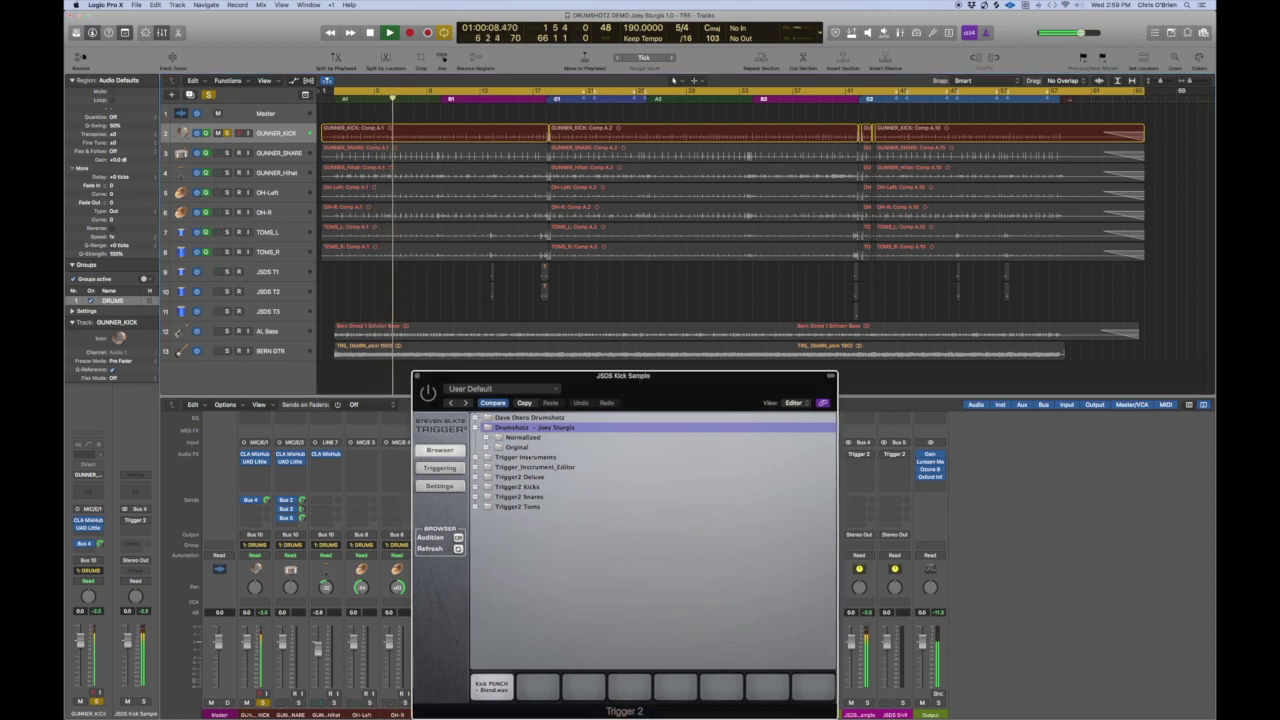
pyautogui.click(489, 439)
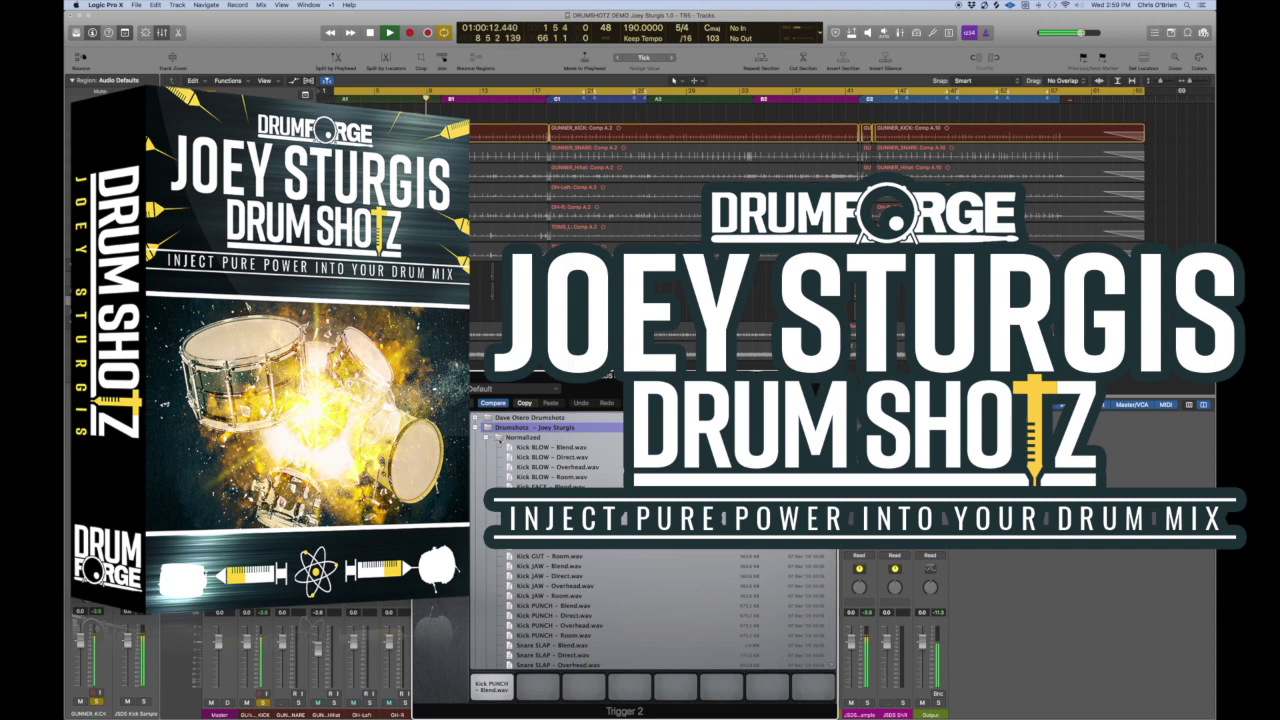
pyautogui.click(487, 439)
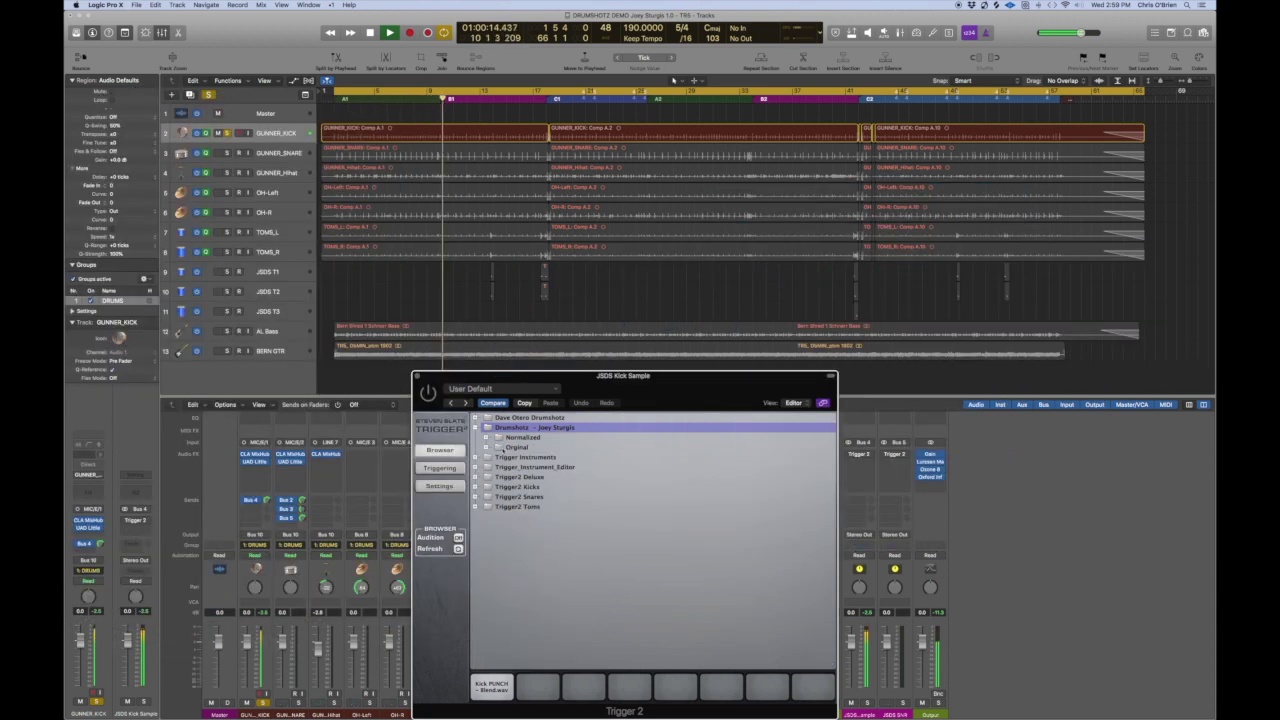
pyautogui.click(487, 447)
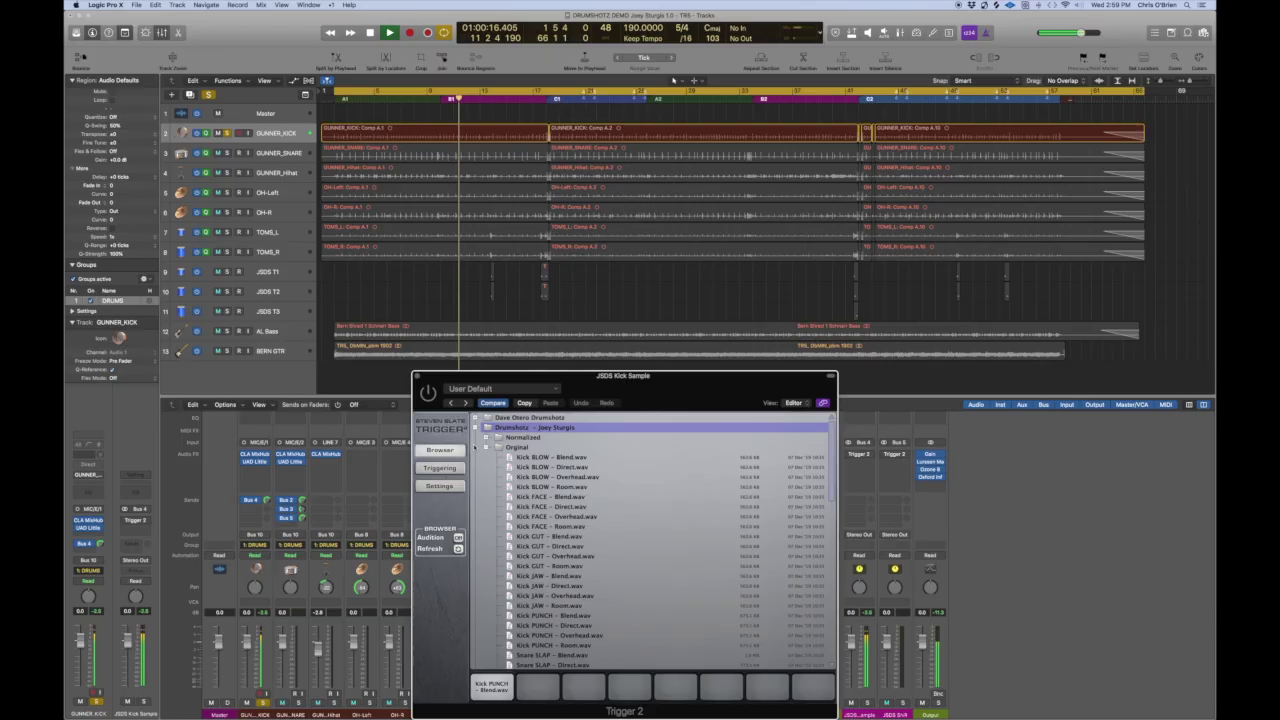
pyautogui.click(487, 447)
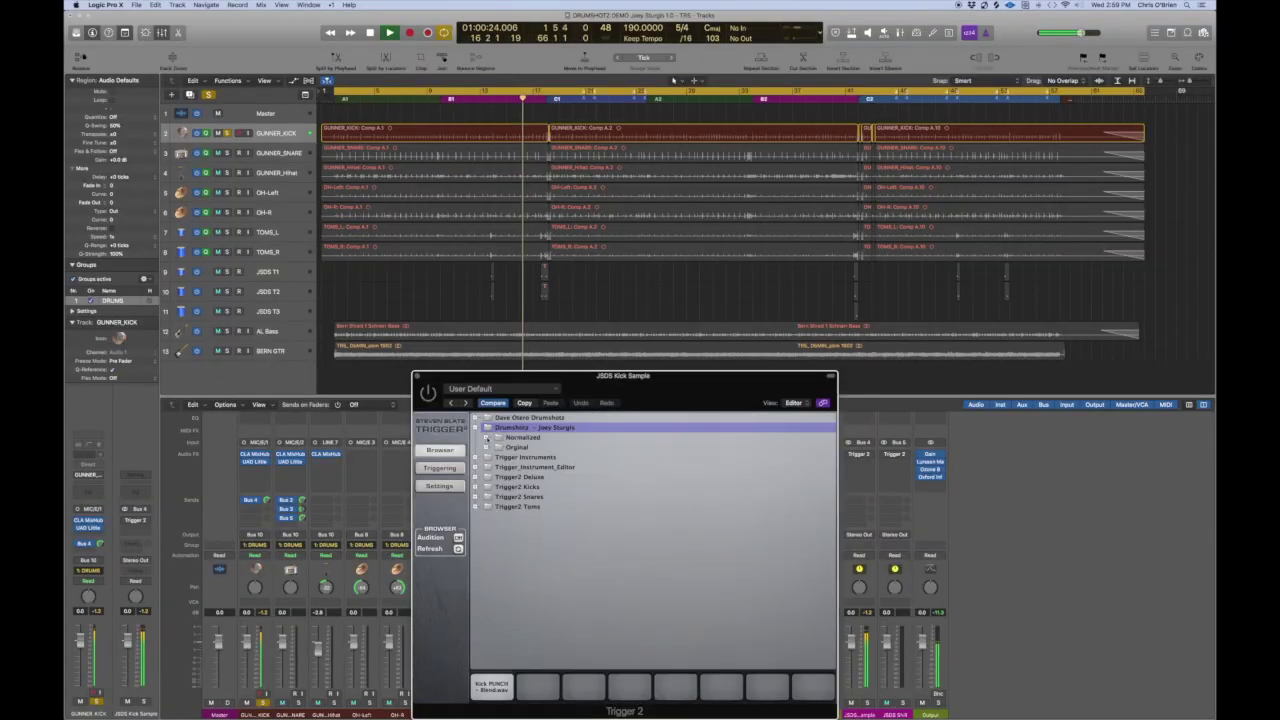
pyautogui.click(486, 437)
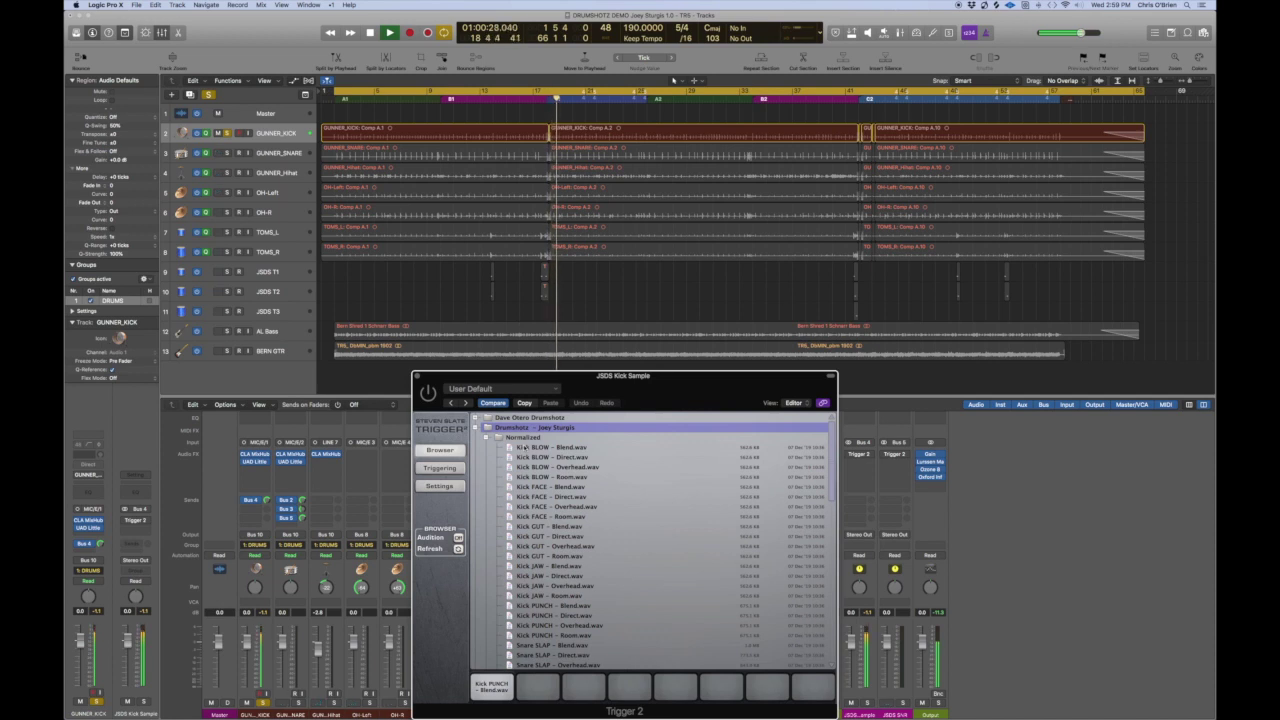
# Load Kick BLOW - Blend.wav into the first sample slot of the kick trigger and start playback
pyautogui.click(510, 448)
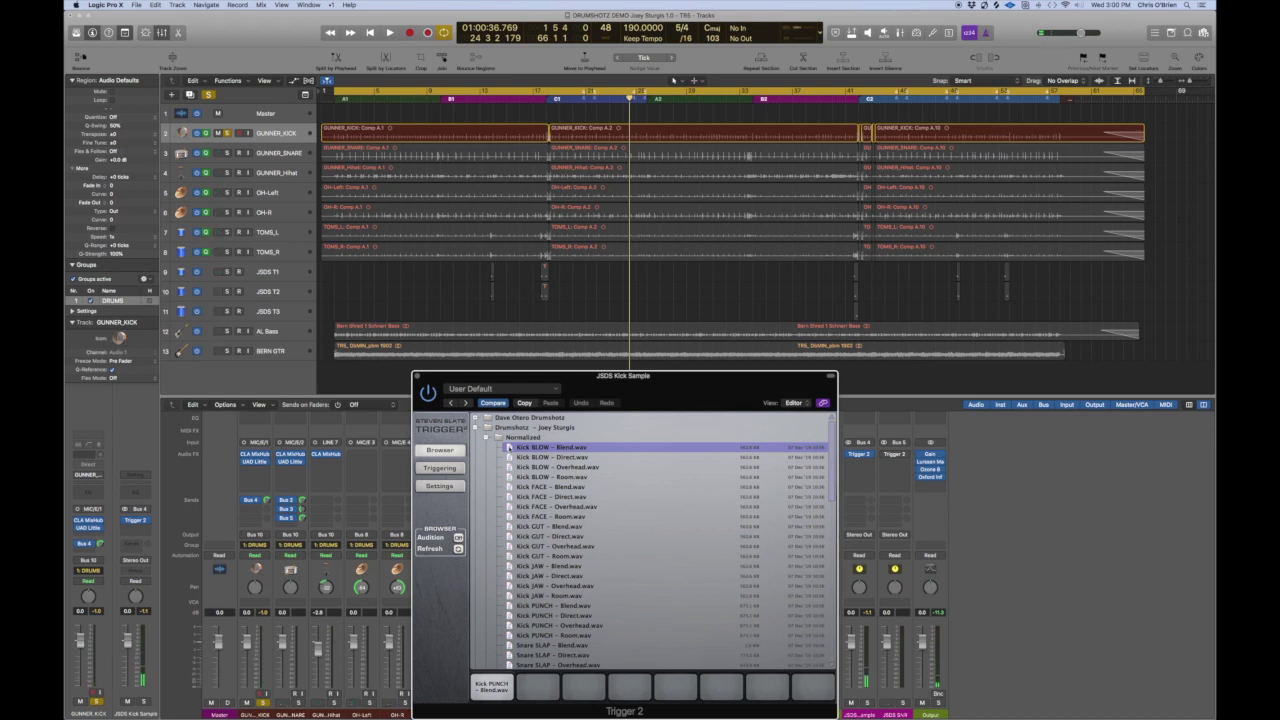
pyautogui.scroll(-1, 505, 580)
pyautogui.click(496, 688)
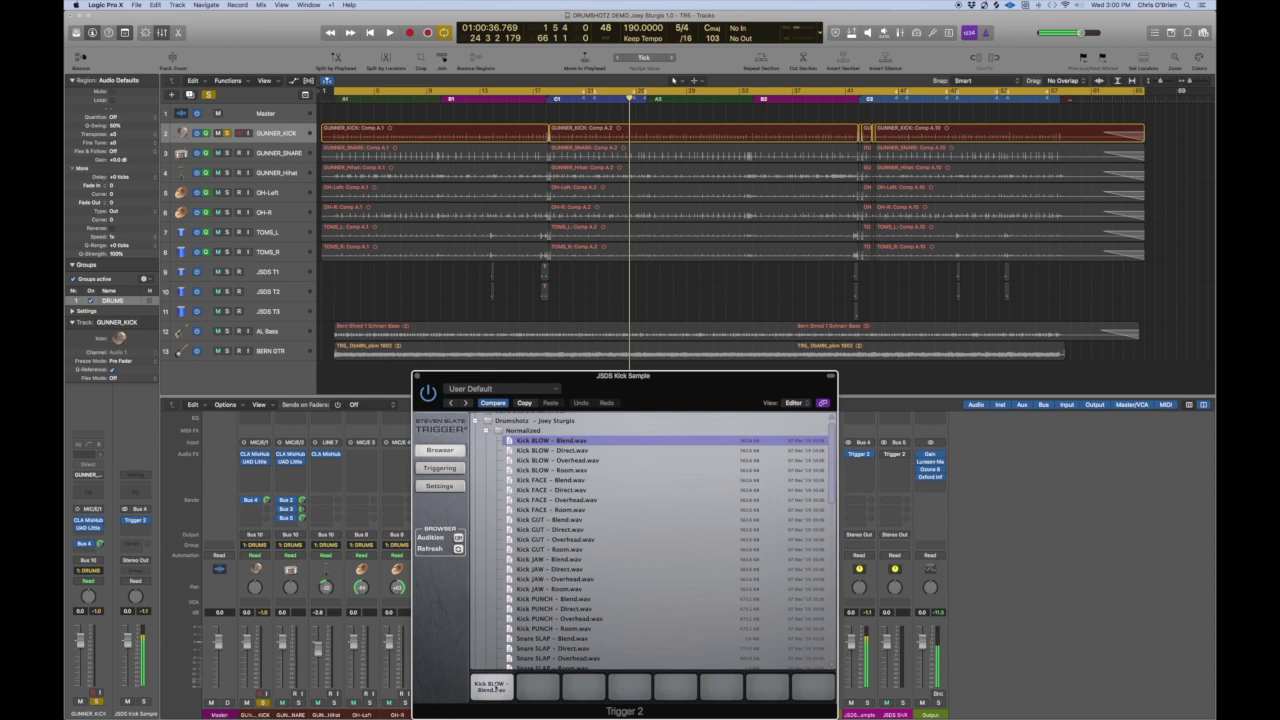
pyautogui.press('space')
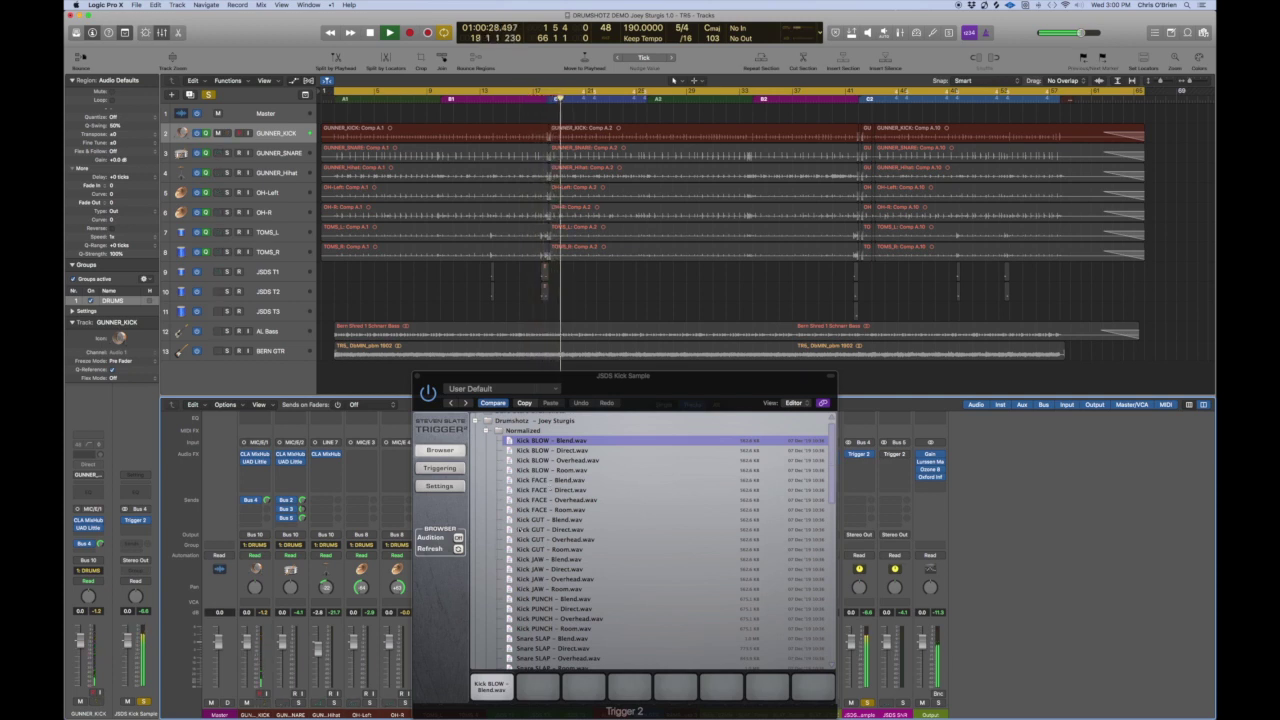
# During playback, audition the Direct, Overhead and Room versions of Kick BLOW one after another in the first sample slot
pyautogui.scroll(1, 532, 451)
pyautogui.click(512, 452)
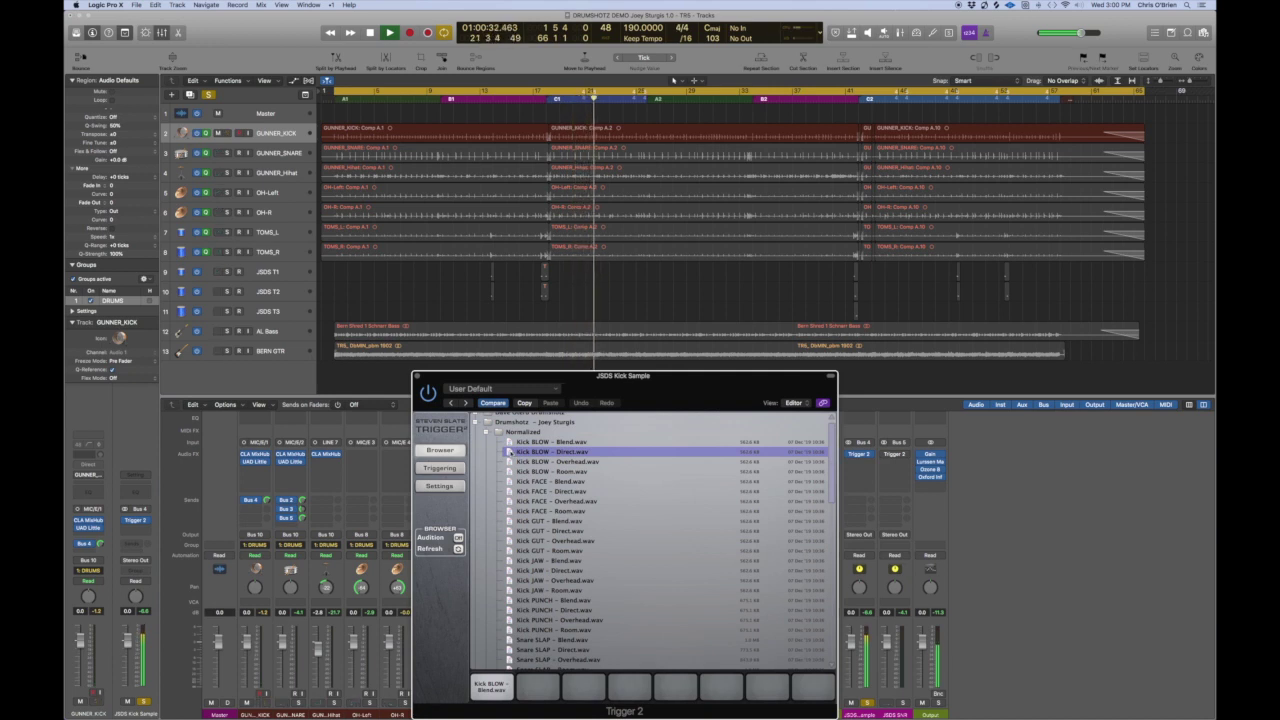
pyautogui.moveTo(509, 452); pyautogui.dragTo(497, 686)
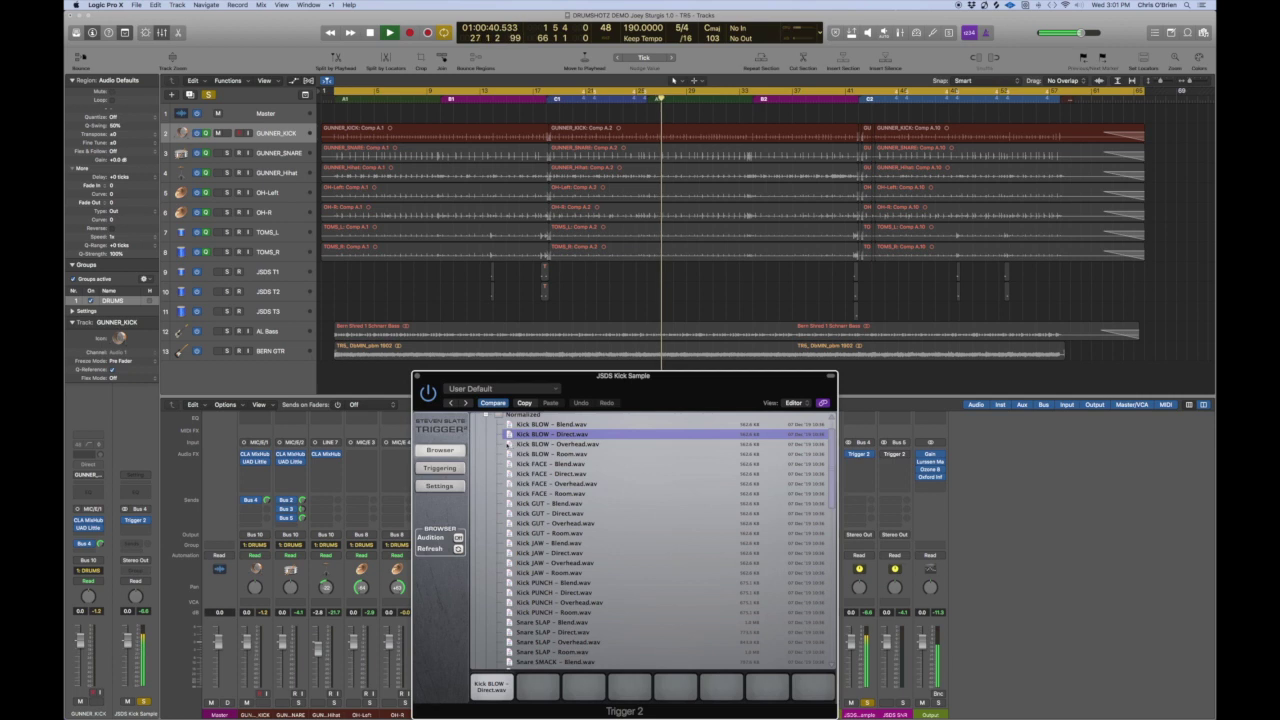
pyautogui.click(508, 444)
pyautogui.moveTo(508, 444); pyautogui.dragTo(496, 690)
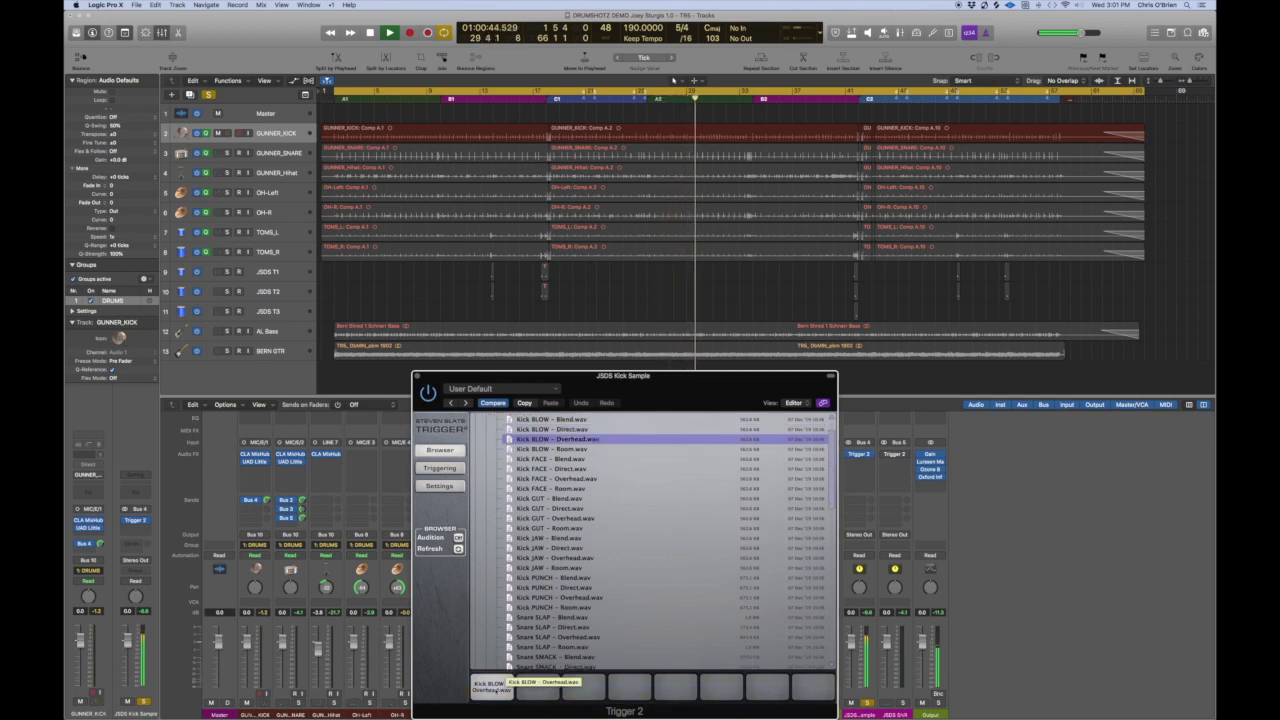
pyautogui.moveTo(510, 449); pyautogui.dragTo(488, 689)
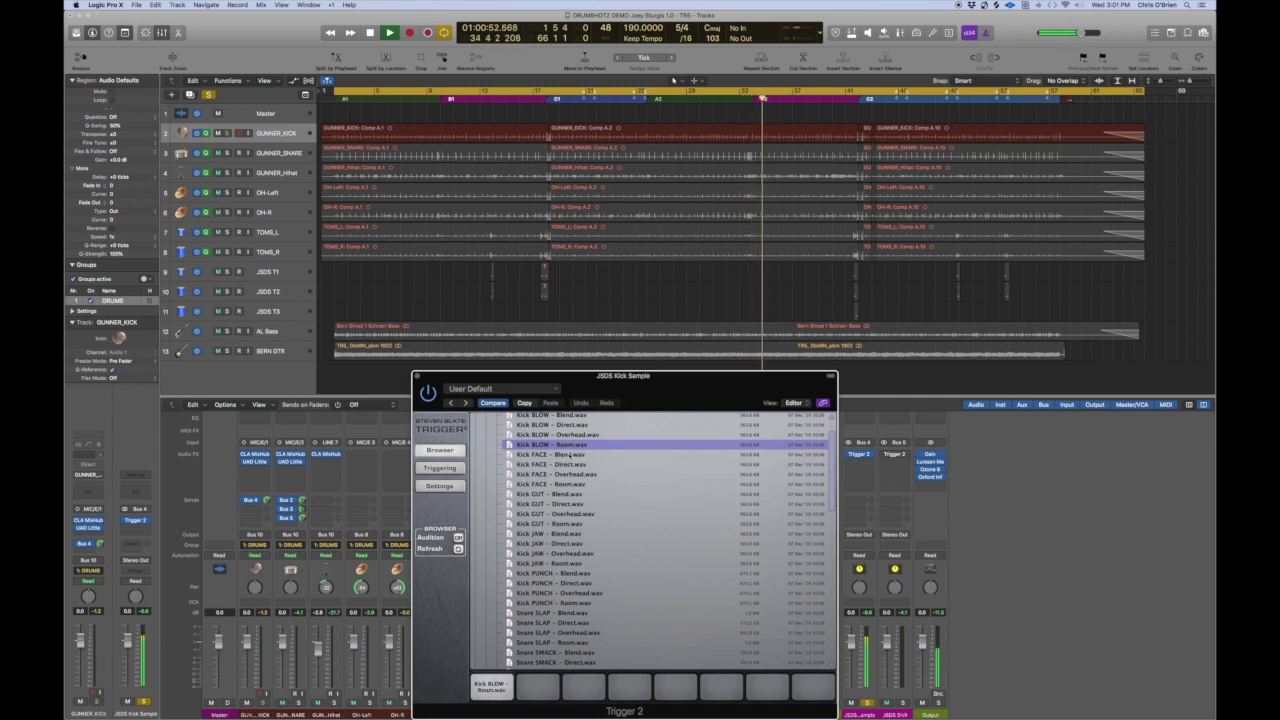
# Audition the Blend samples of Kick FACE, Kick JAW and Kick PUNCH in the first slot, ending on PUNCH, and solo the original kick channel
pyautogui.moveTo(519, 455); pyautogui.dragTo(490, 688)
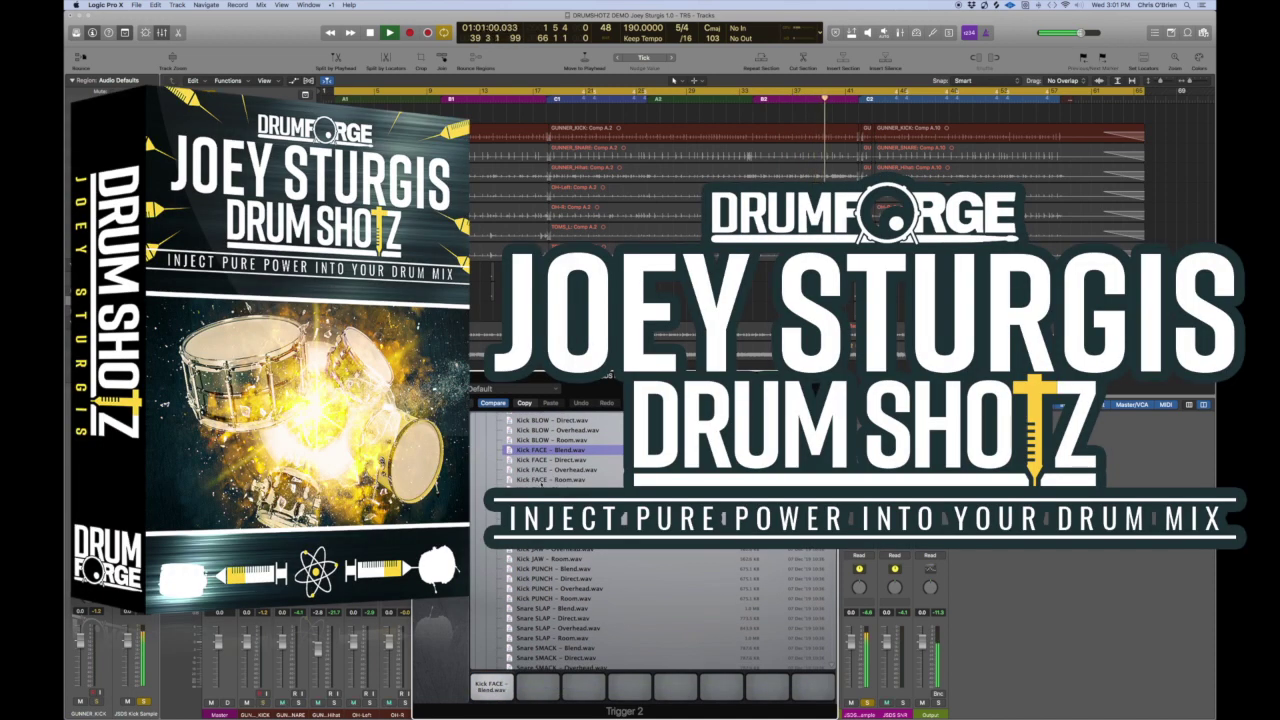
pyautogui.moveTo(541, 483); pyautogui.dragTo(489, 697)
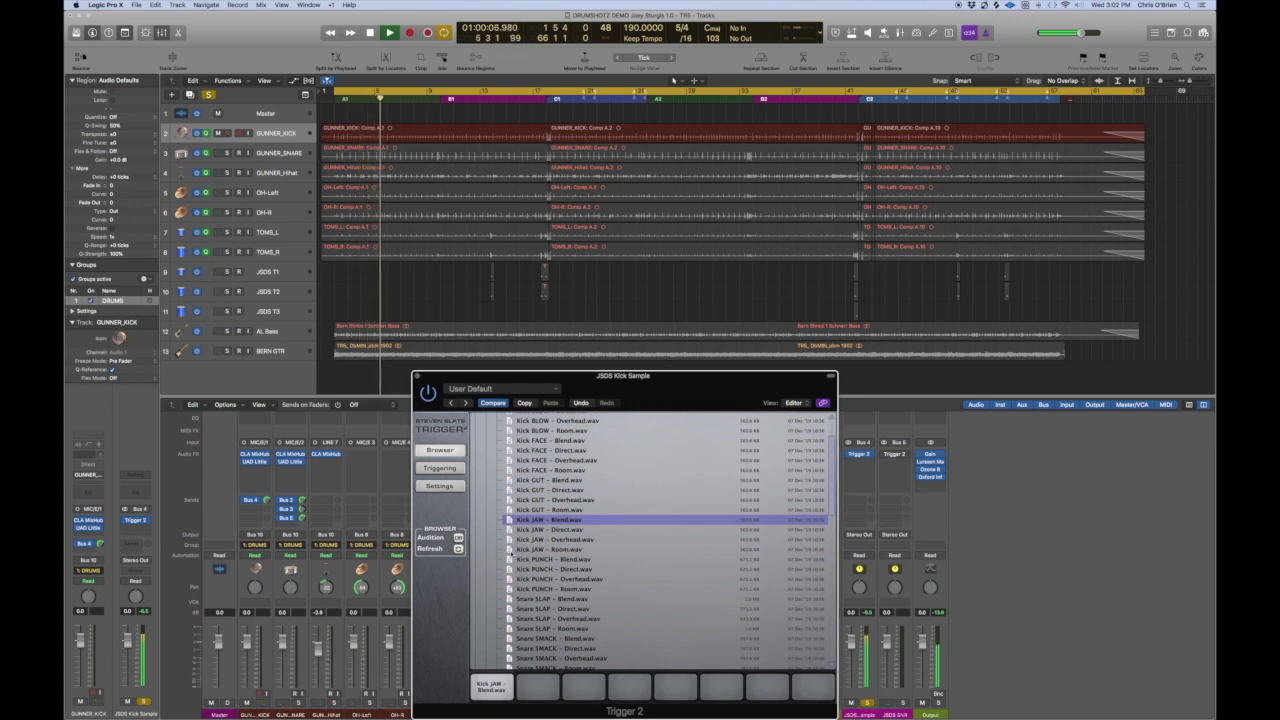
pyautogui.click(510, 560)
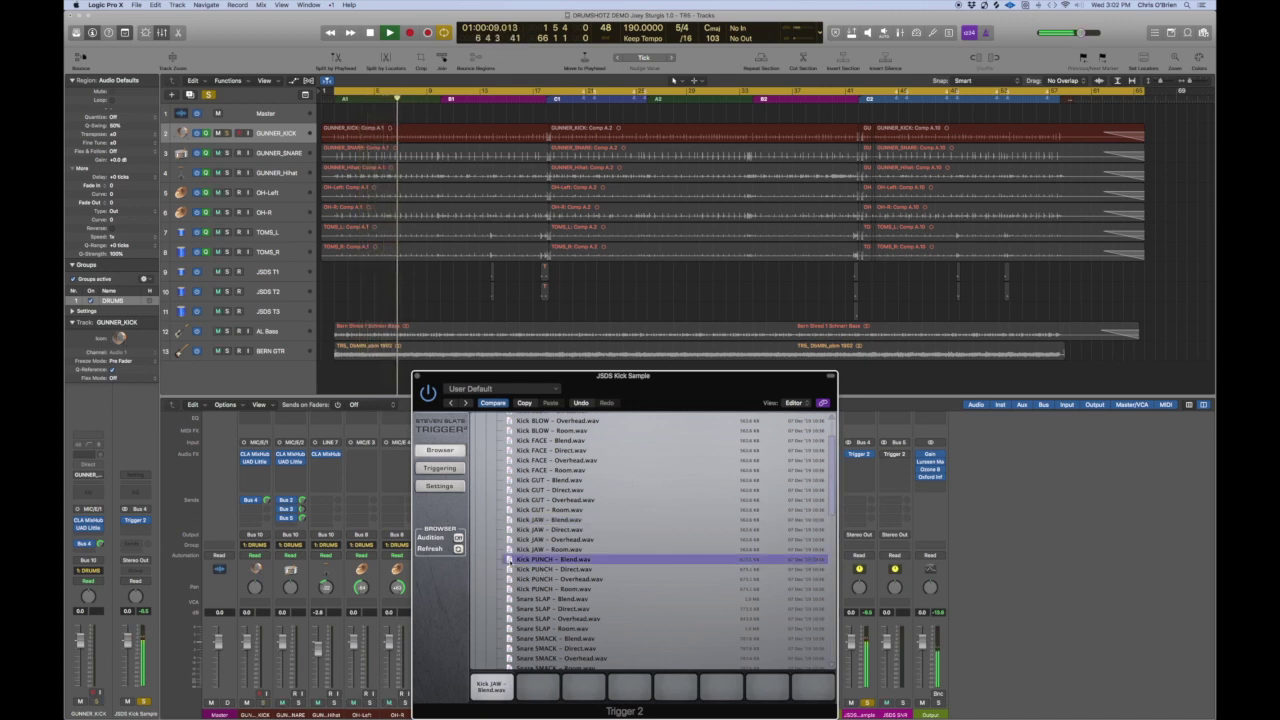
pyautogui.moveTo(510, 562); pyautogui.dragTo(503, 684)
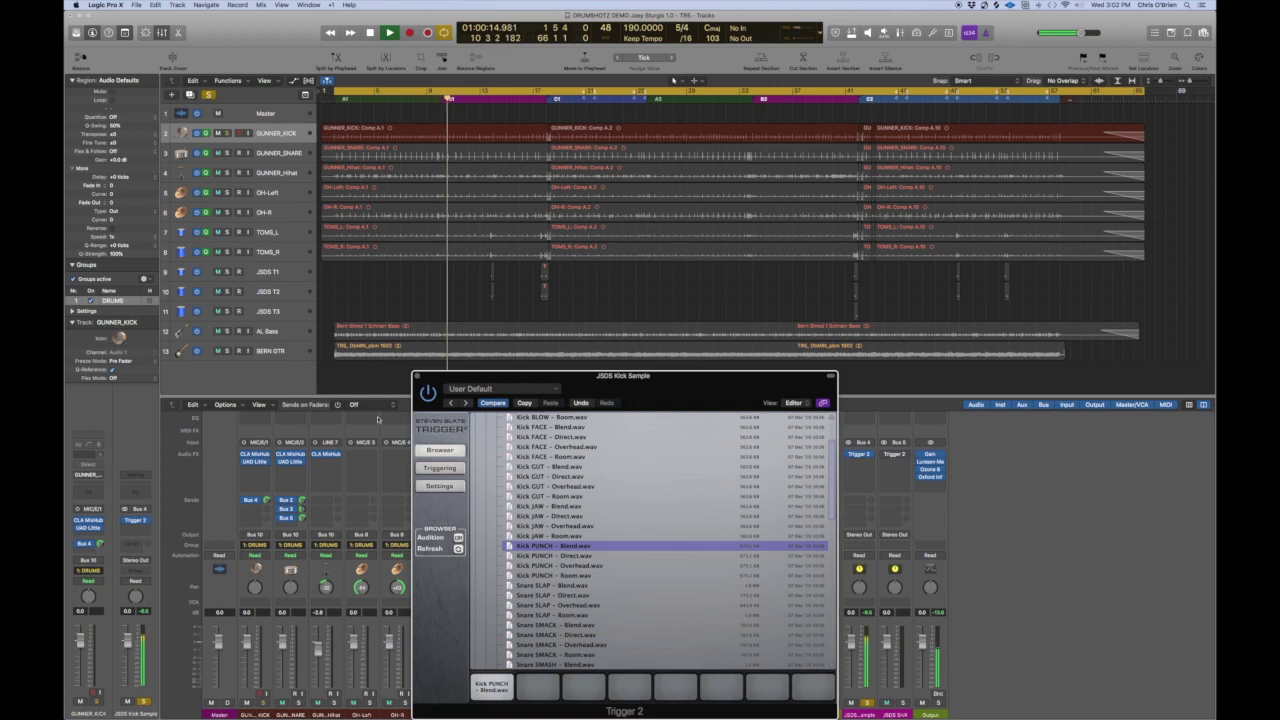
pyautogui.click(263, 704)
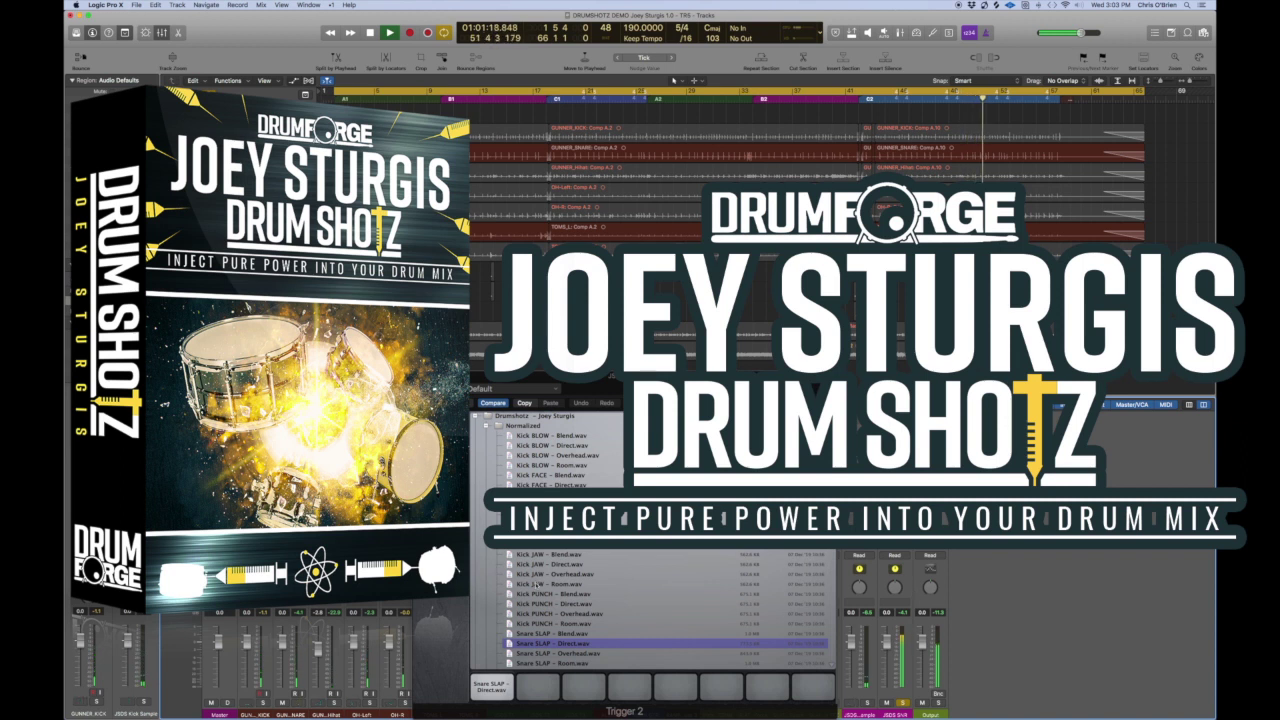
# Load Snare SMACK - Blend.wav into the first slot of the snare trigger and play from the start of the song
pyautogui.scroll(-1, 537, 573)
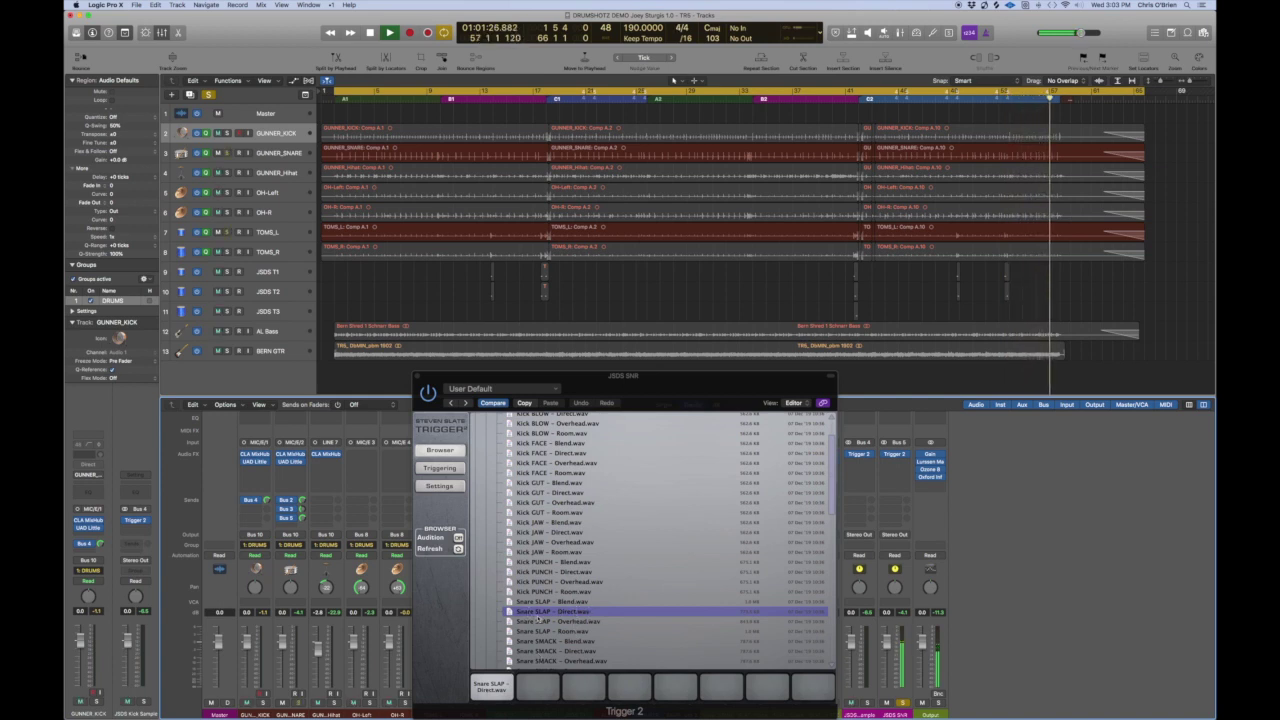
pyautogui.scroll(-5, 522, 631)
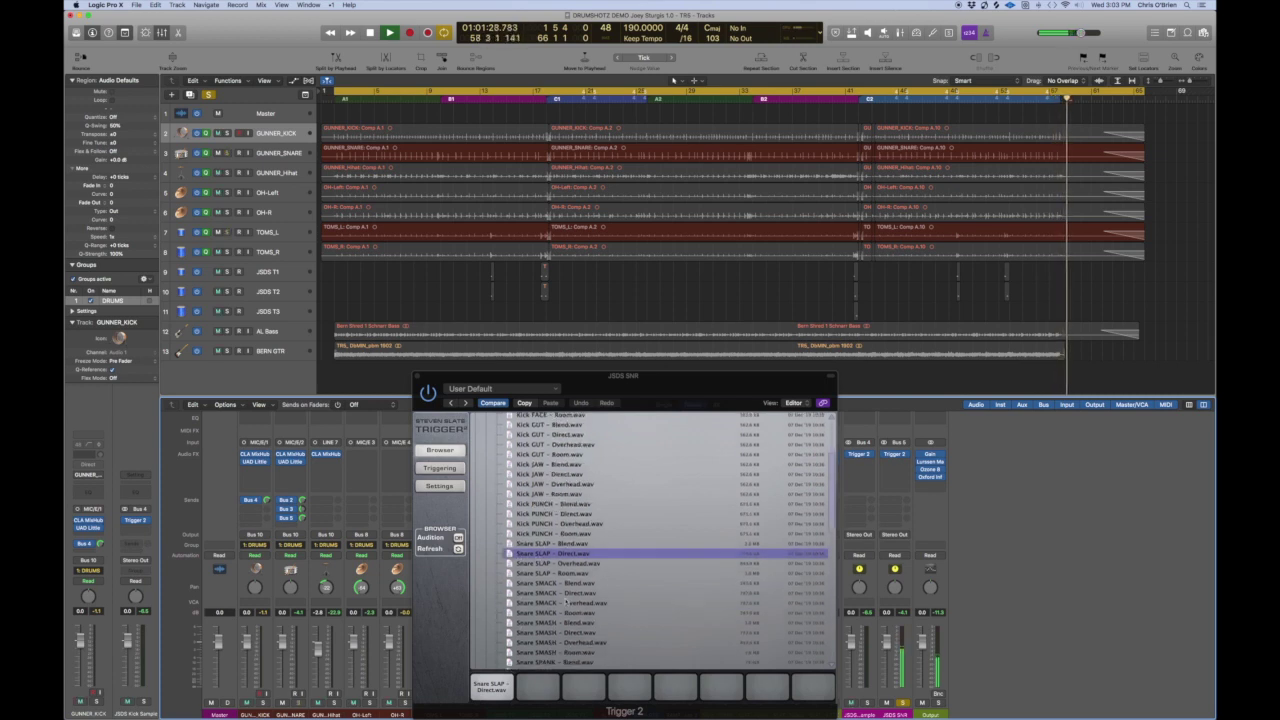
pyautogui.press('Down')
pyautogui.press('Down')
pyautogui.press('Down')
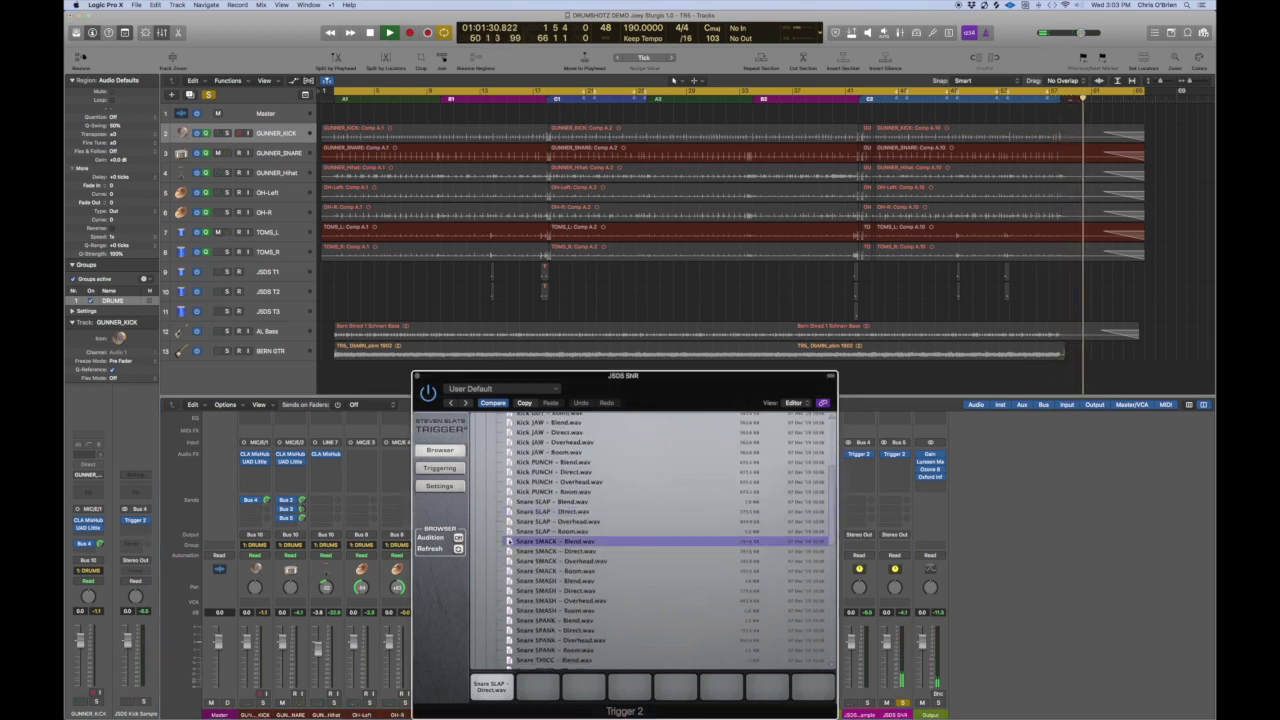
pyautogui.moveTo(492, 694); pyautogui.dragTo(492, 692)
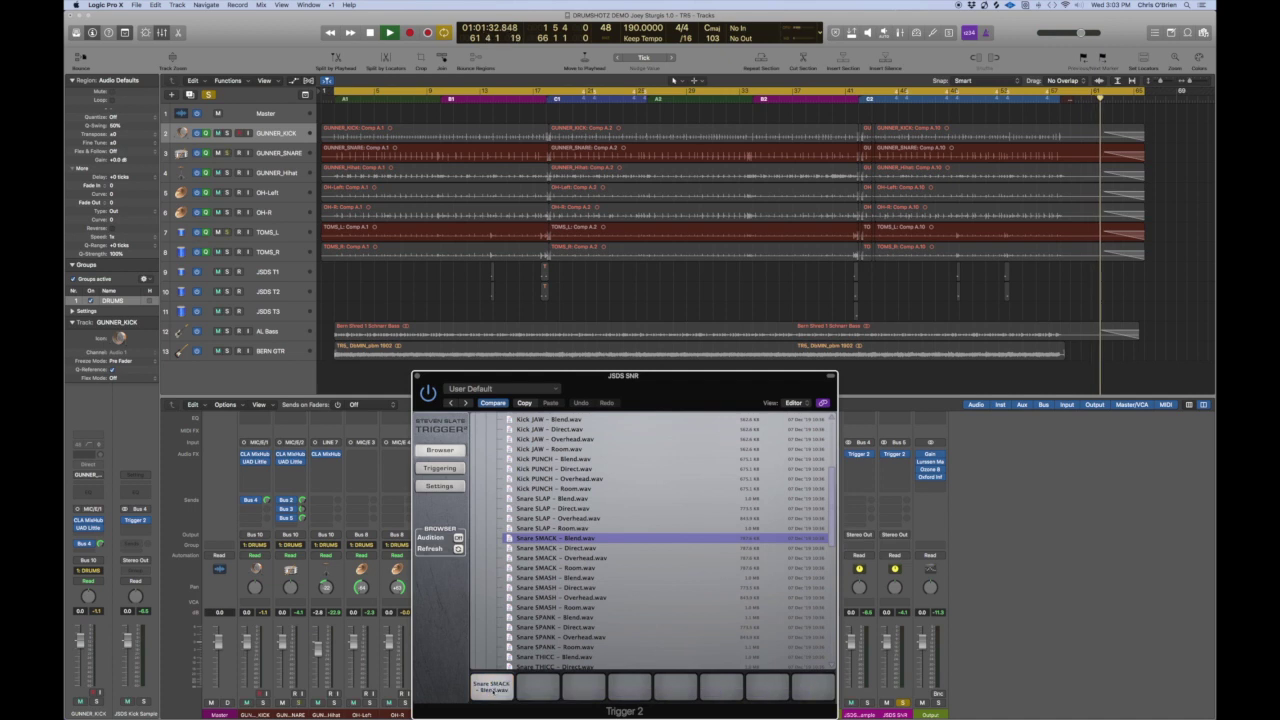
pyautogui.press('Return')
pyautogui.press('space')
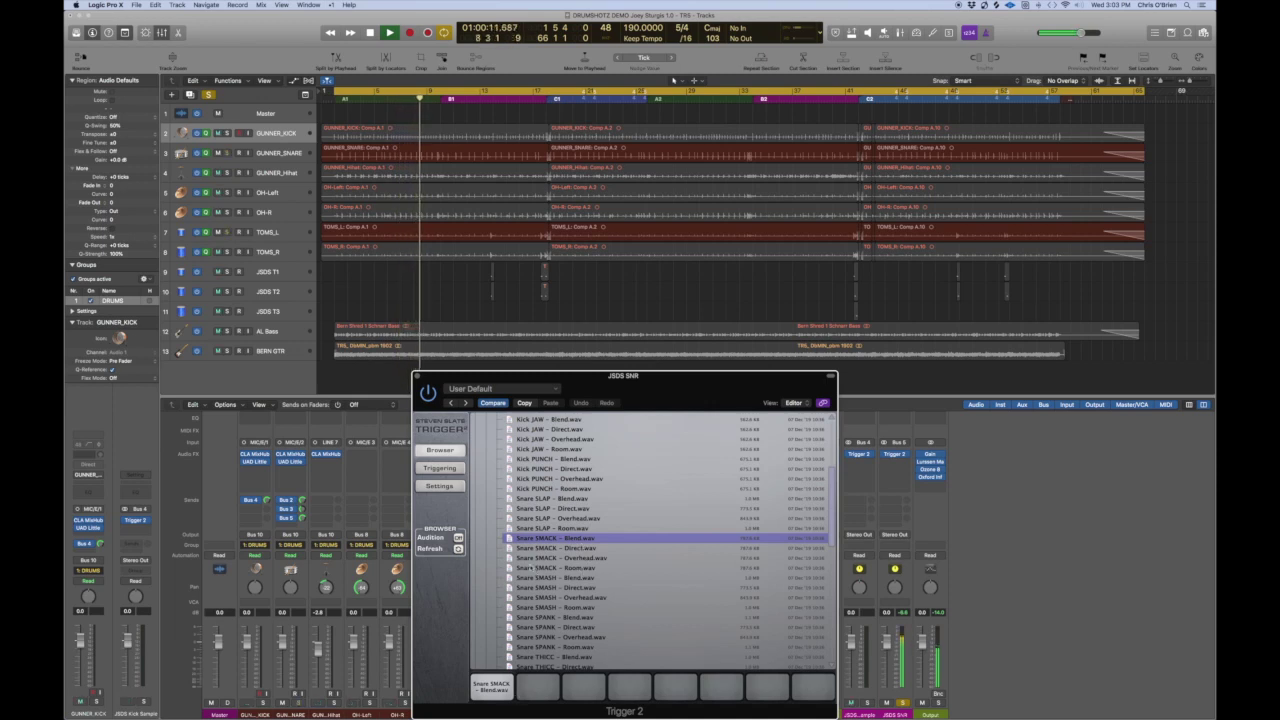
# Audition the Blend samples of Snare SMASH, SPANK and THICC in the first slot, ending on THICC, and unsolo the original snare channel
pyautogui.moveTo(510, 577); pyautogui.dragTo(497, 690)
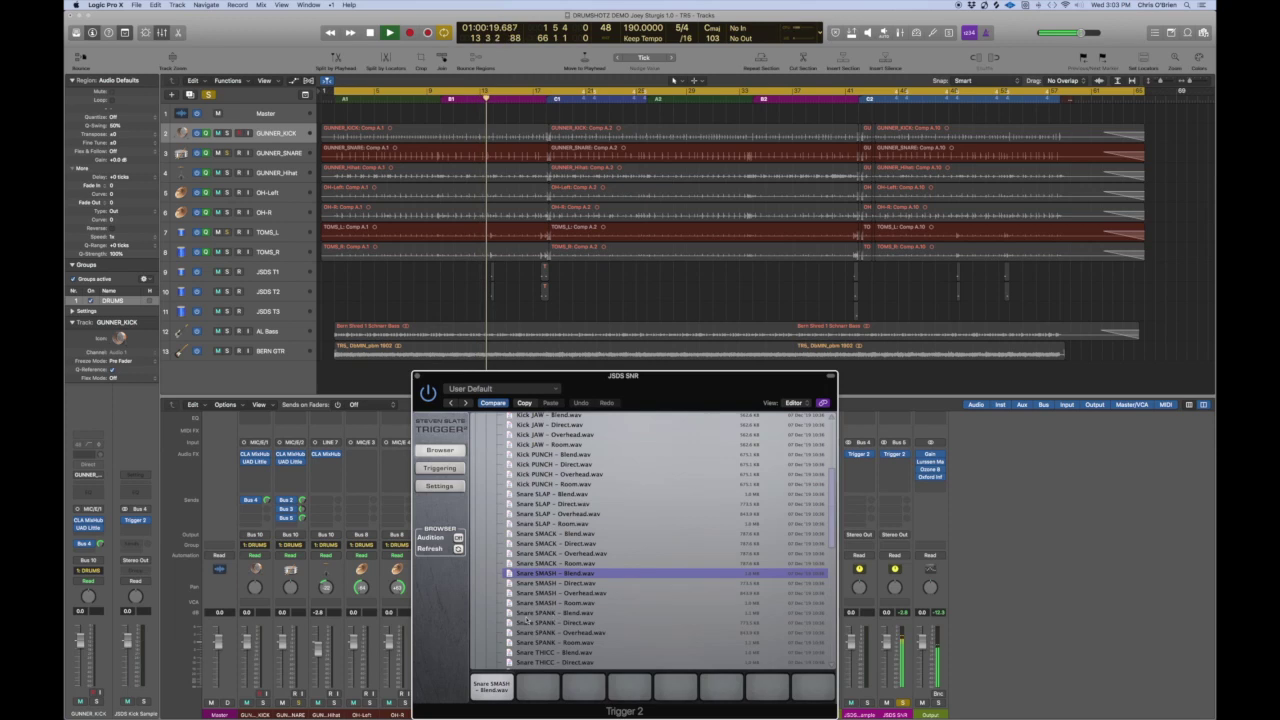
pyautogui.click(507, 612)
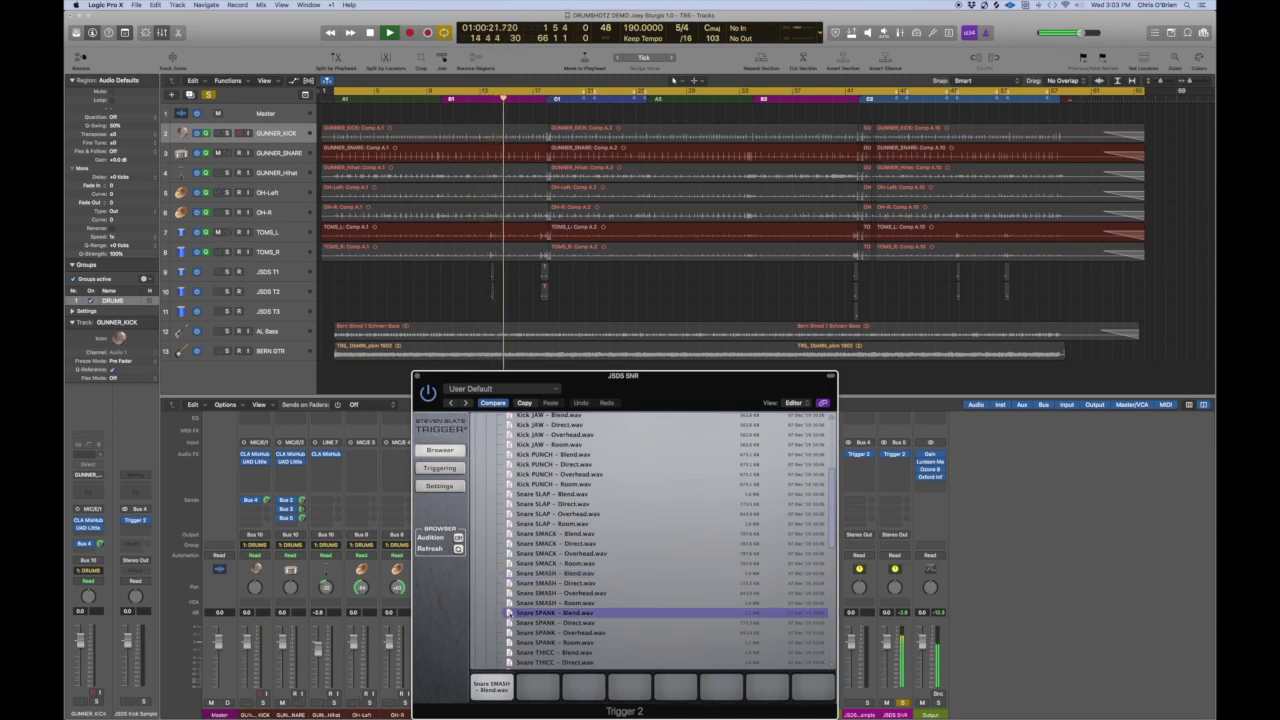
pyautogui.moveTo(507, 612); pyautogui.dragTo(495, 689)
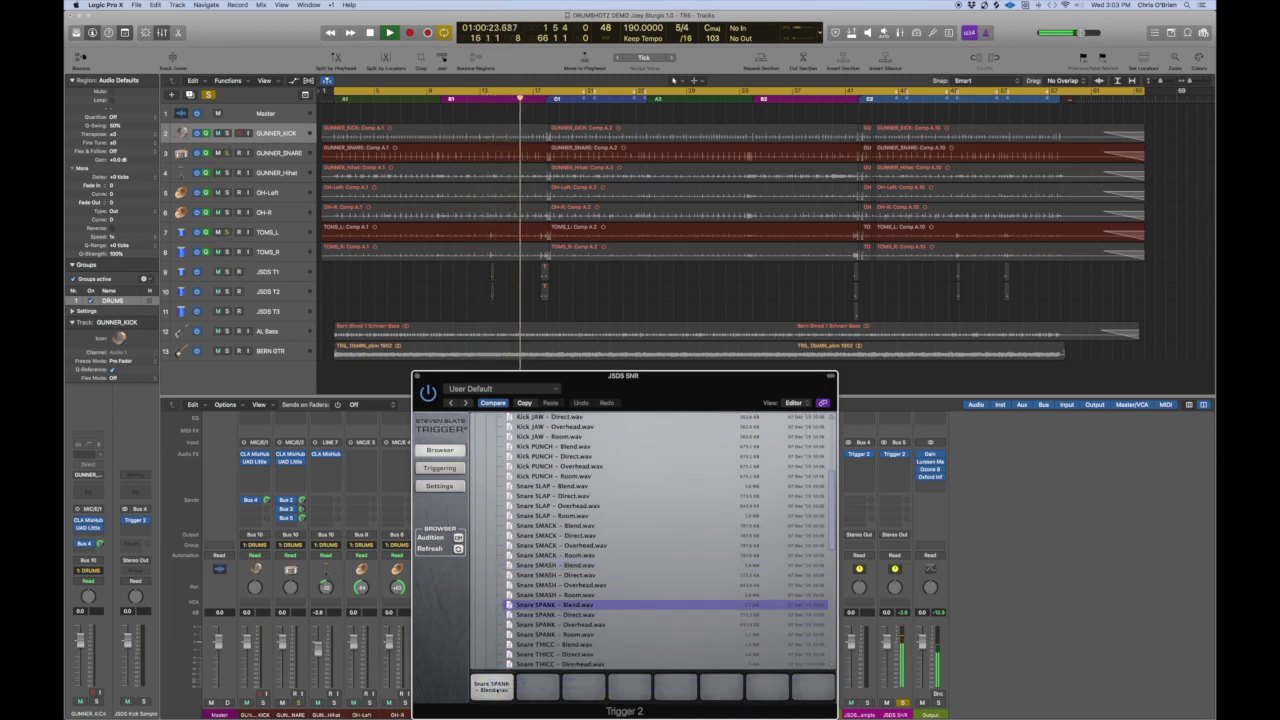
pyautogui.scroll(-3, 592, 624)
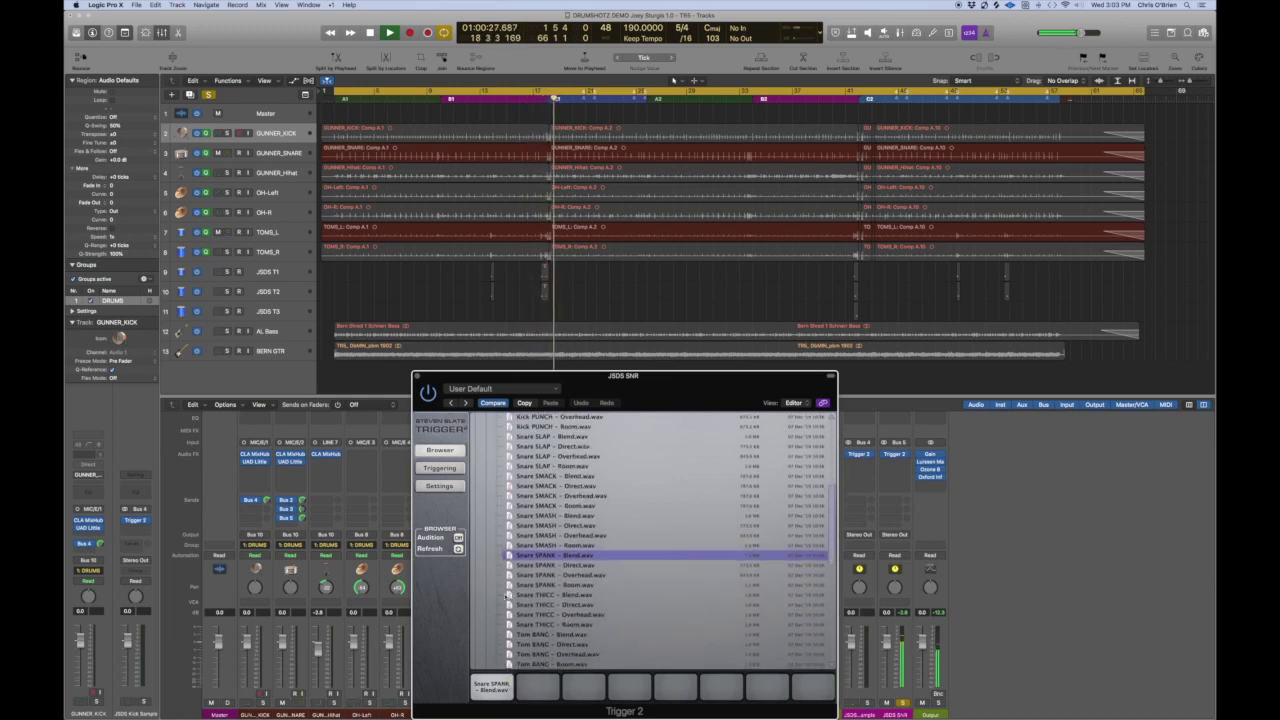
pyautogui.click(508, 595)
pyautogui.moveTo(508, 595); pyautogui.dragTo(496, 690)
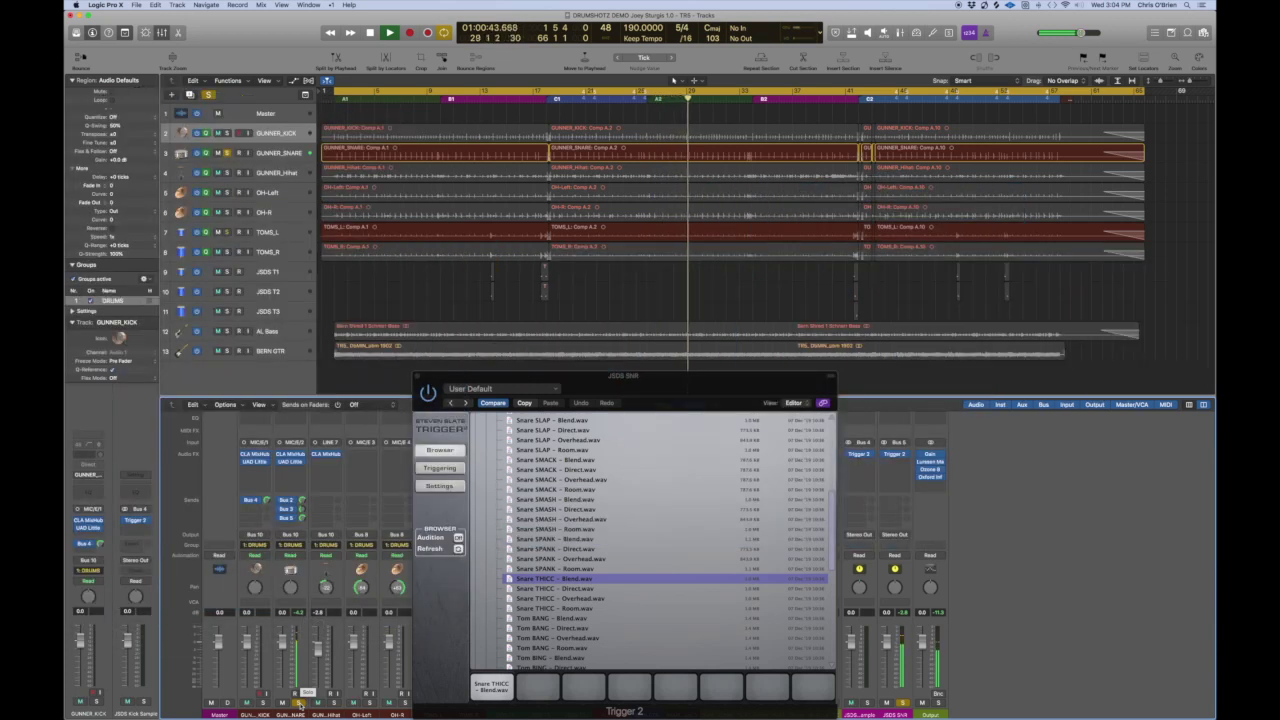
pyautogui.click(299, 703)
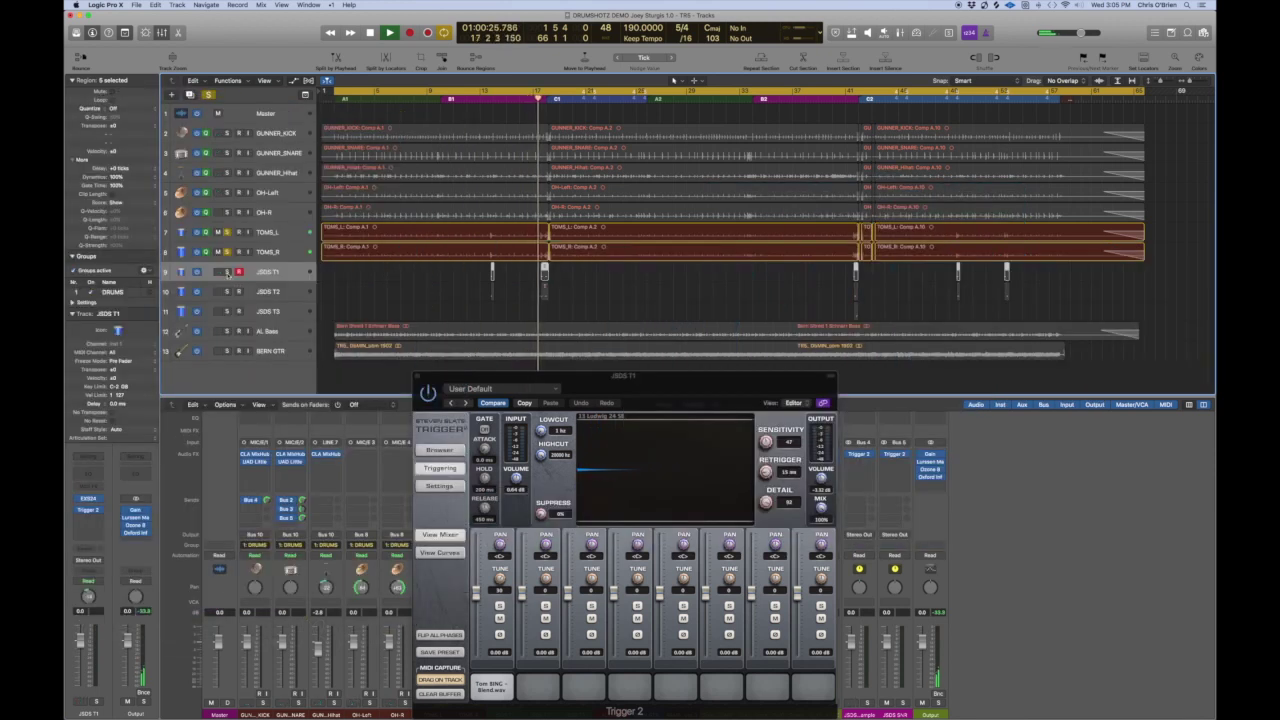
# Play back the tom fills just before bars 18 and 42 to hear the soloed tom tracks
pyautogui.click(522, 102)
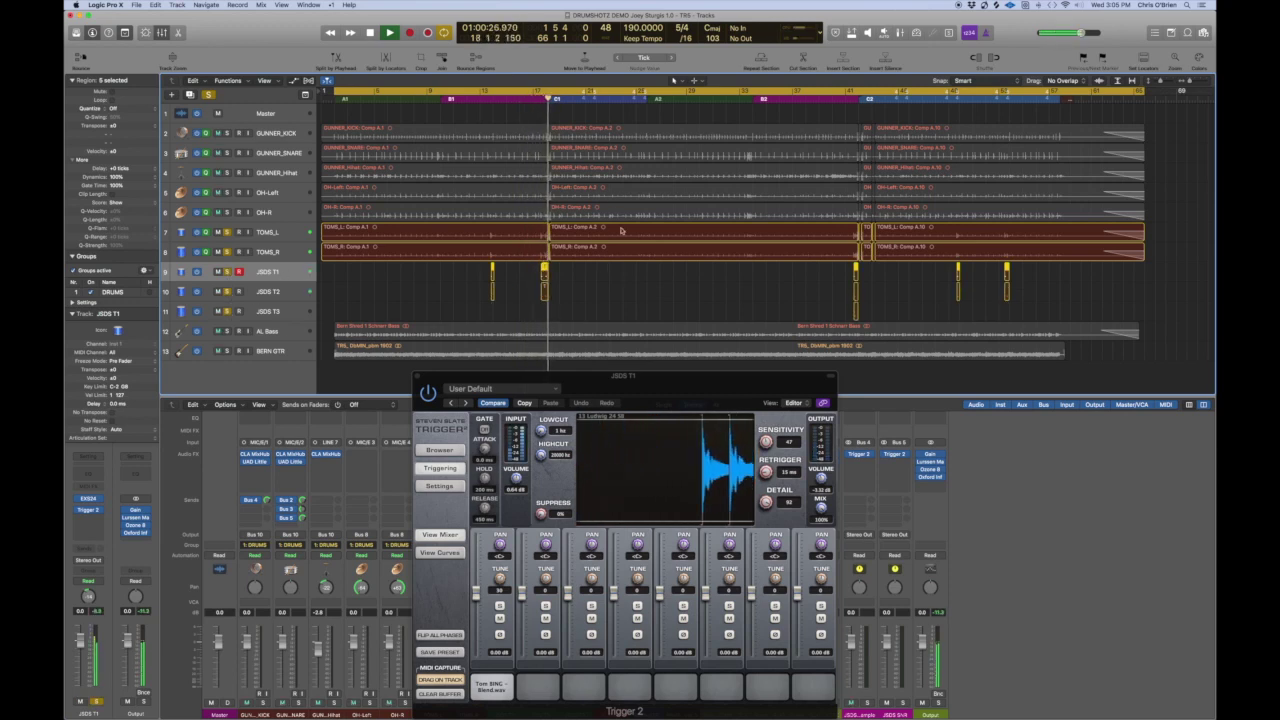
pyautogui.click(845, 100)
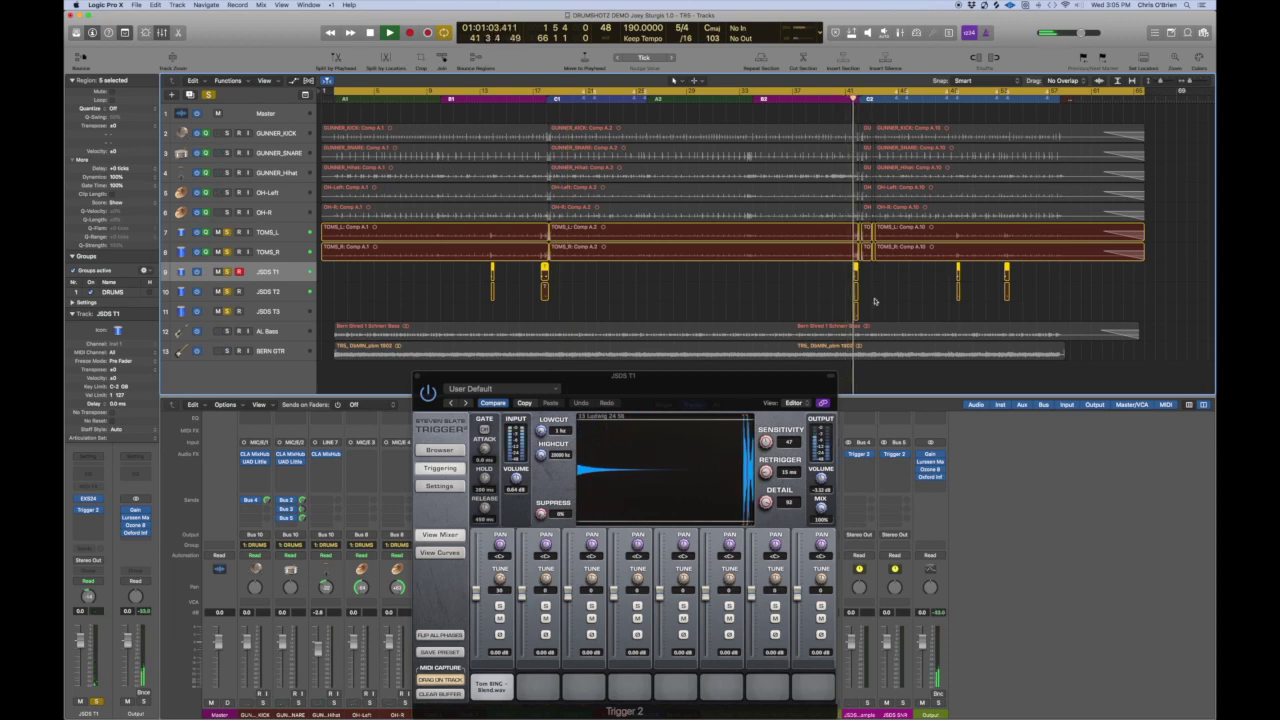
pyautogui.click(847, 99)
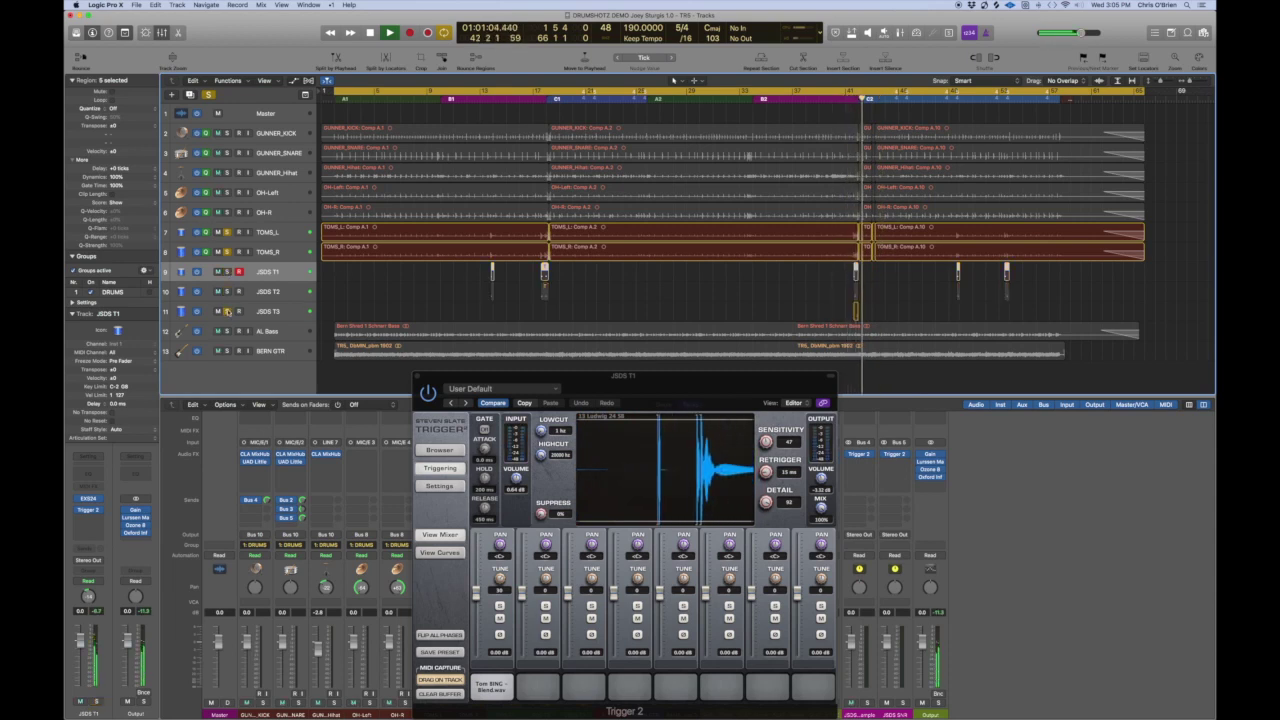
# Play the tom fill into bar 42 with the original toms, play it again with only the JSDS tom tracks soloed, and clear the solos
pyautogui.click(846, 100)
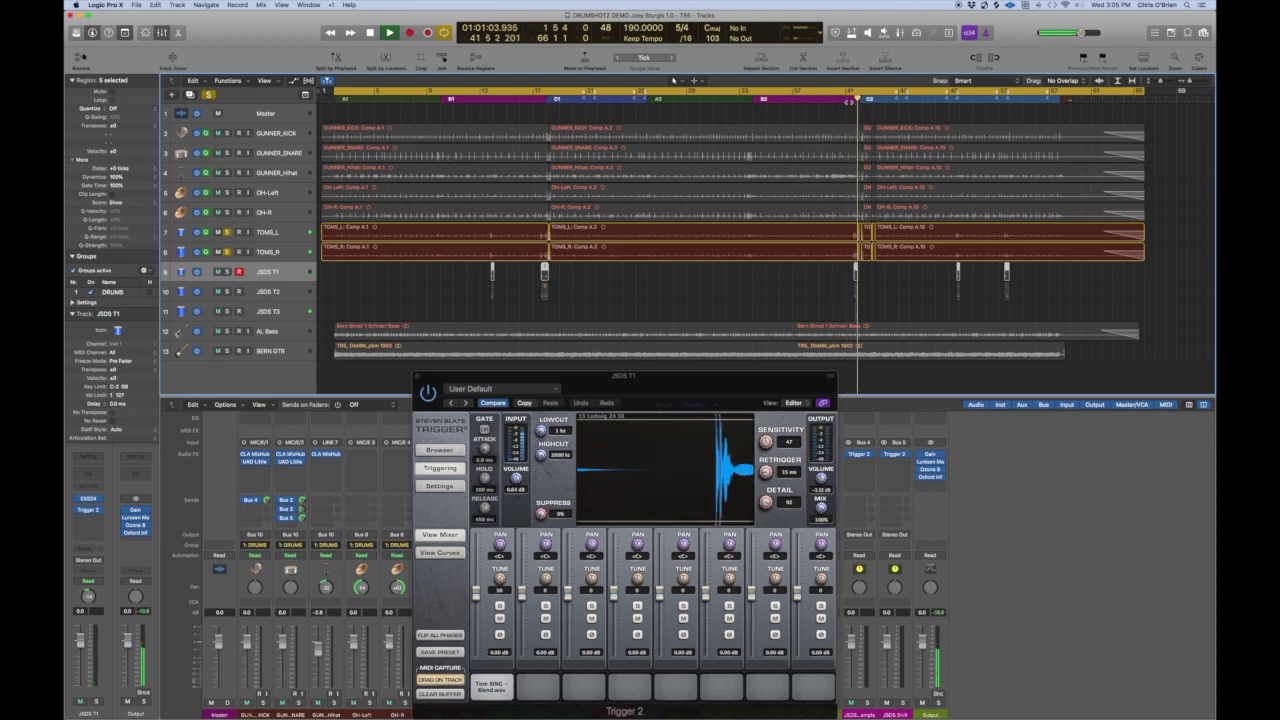
pyautogui.press('space')
pyautogui.press('space')
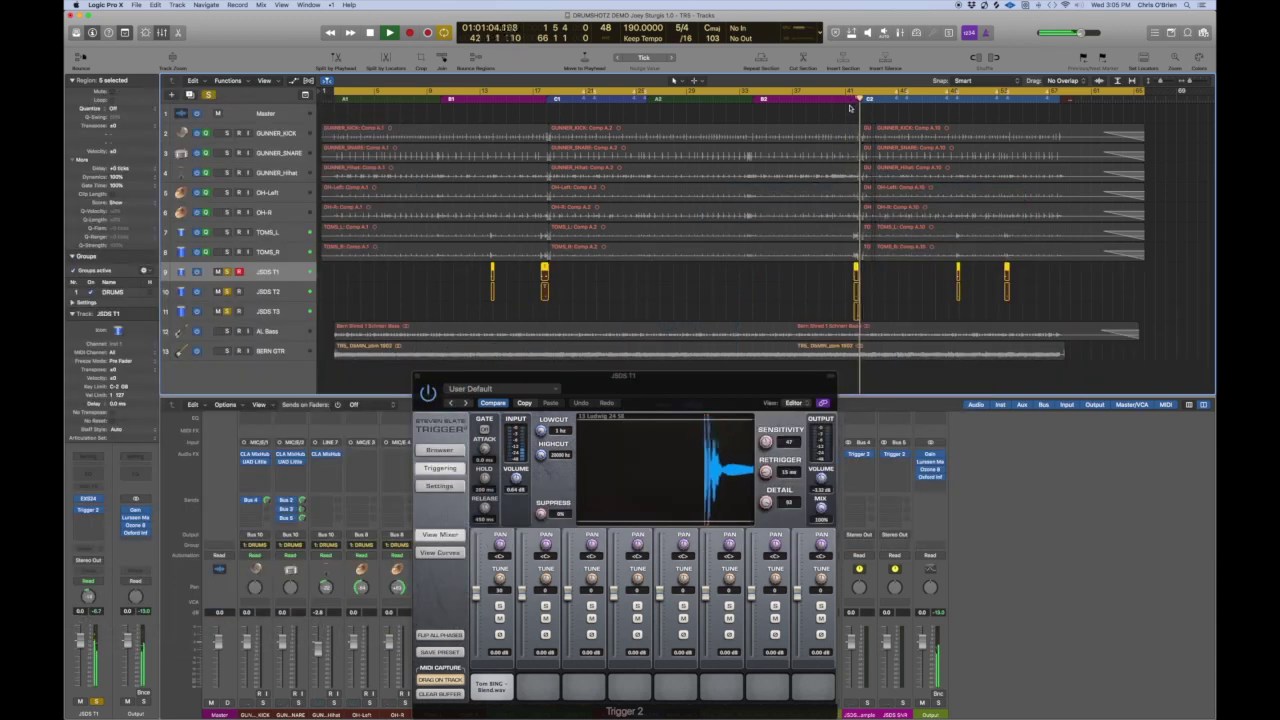
pyautogui.press('space')
pyautogui.click(226, 272)
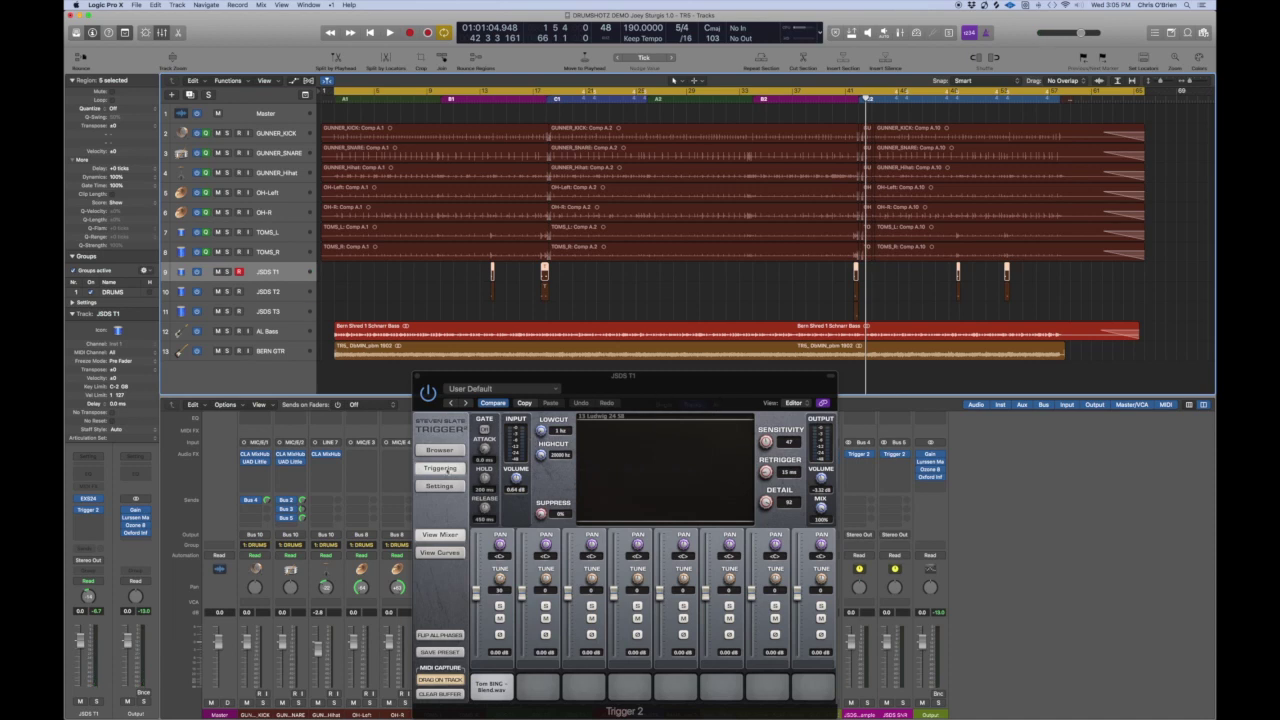
# Expand the Drumshotz - Joey Sturgis folder in the JSDS T1 trigger's sample browser and move the playhead to about bar 32
pyautogui.click(440, 450)
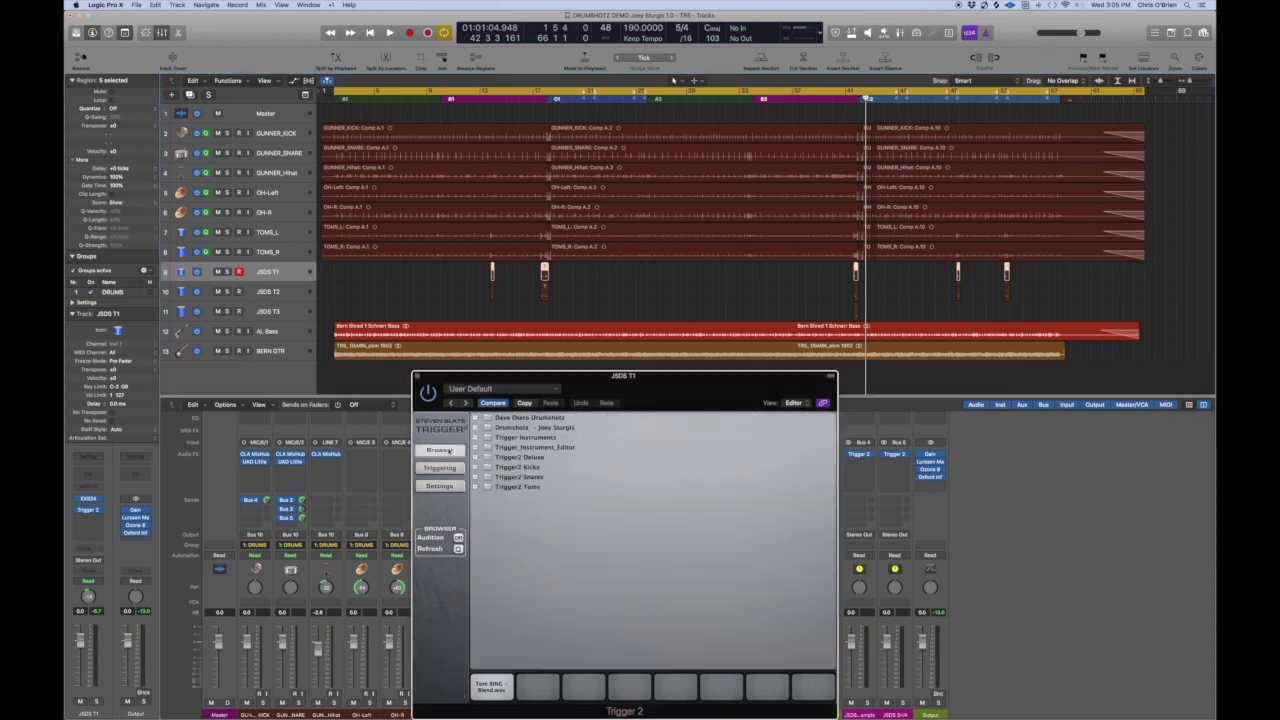
pyautogui.click(476, 428)
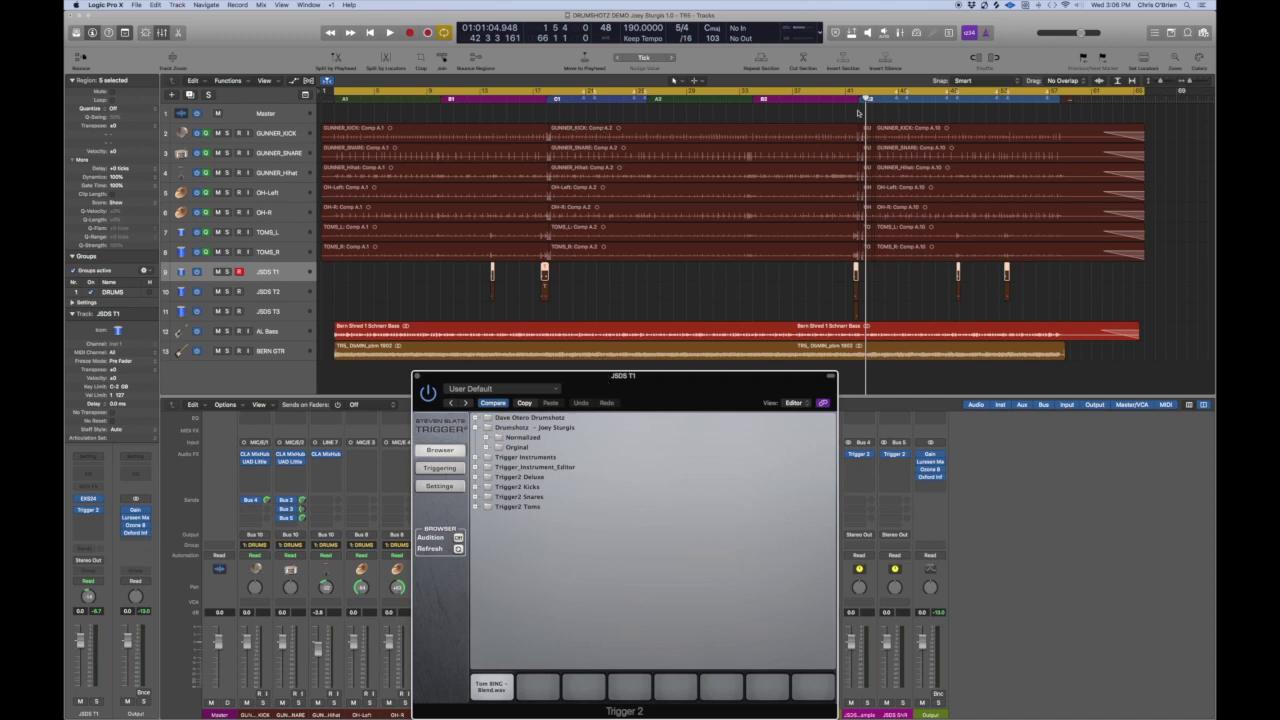
pyautogui.click(742, 99)
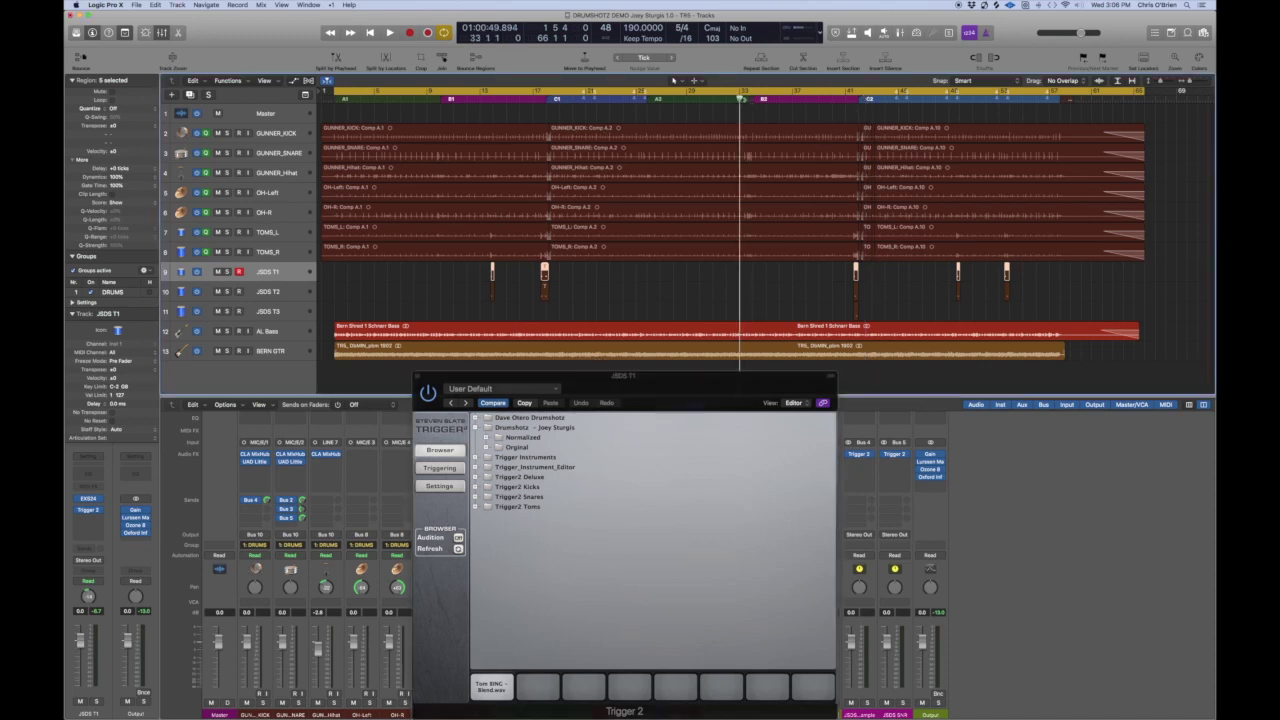
pyautogui.moveTo(742, 99); pyautogui.dragTo(730, 99)
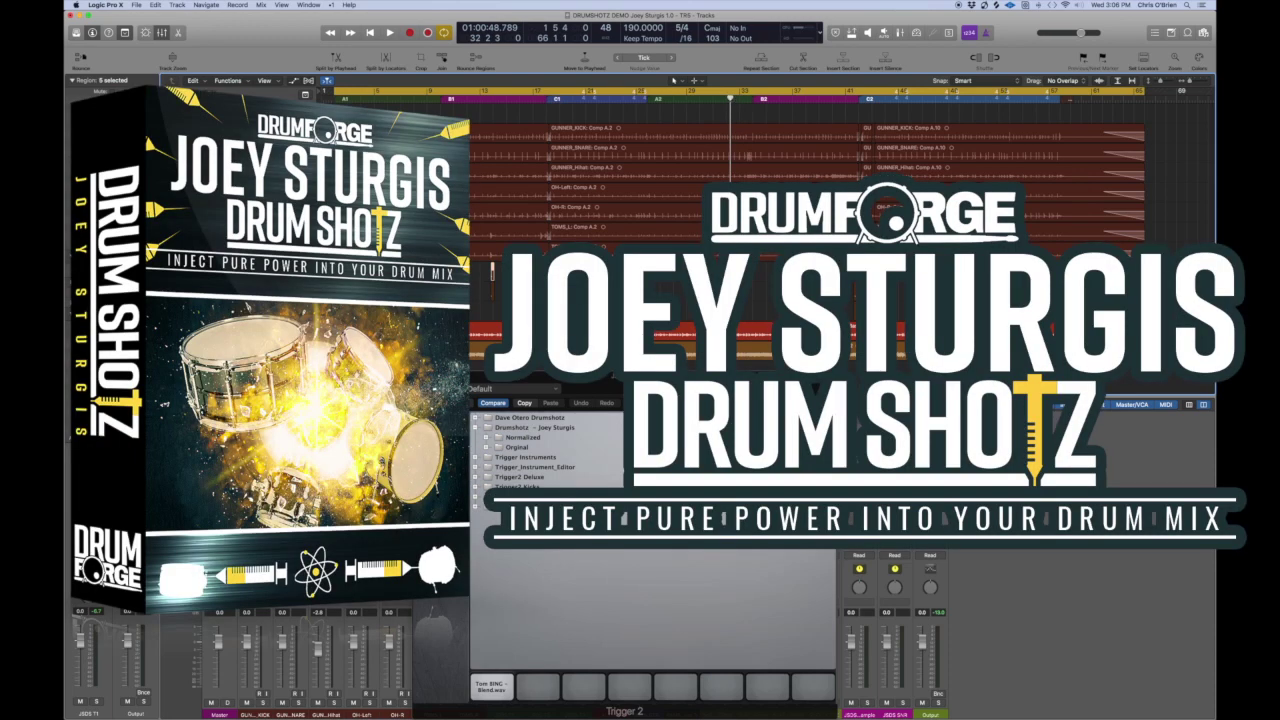
# Solo the original kick, snare, TOMS_L and TOMS_R tracks one after another during playback
pyautogui.press('super+a')
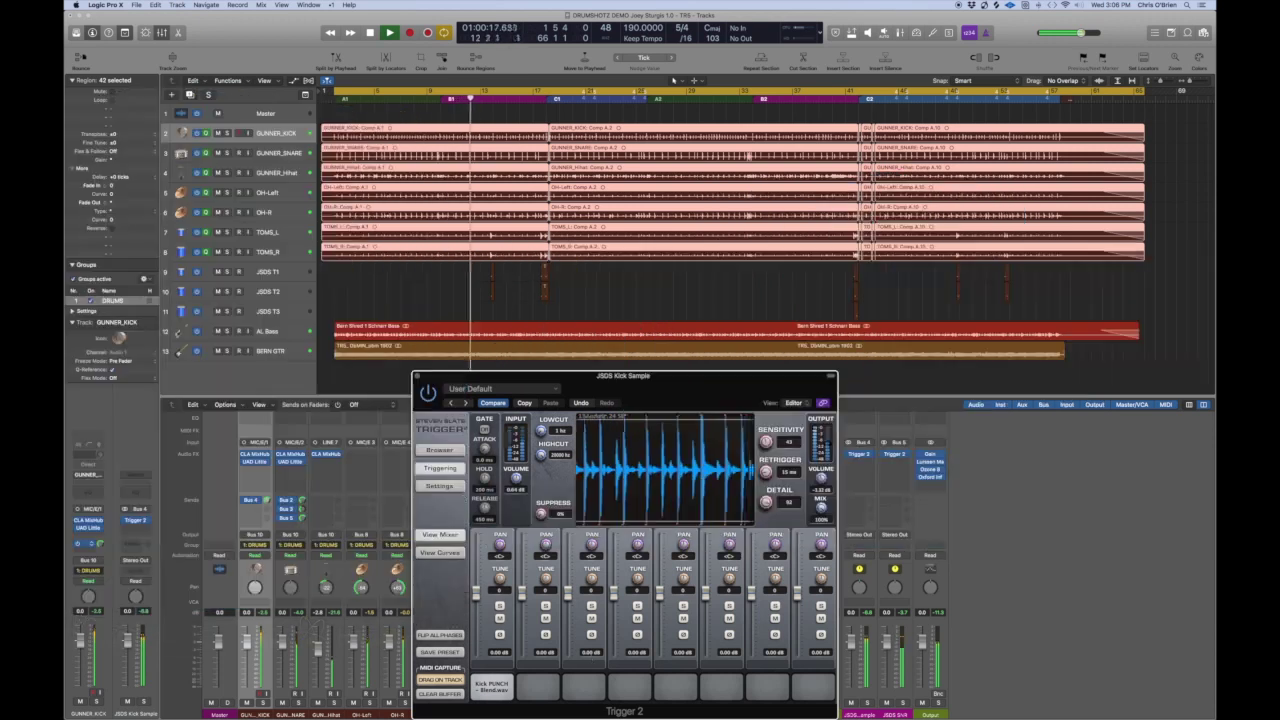
pyautogui.click(227, 133)
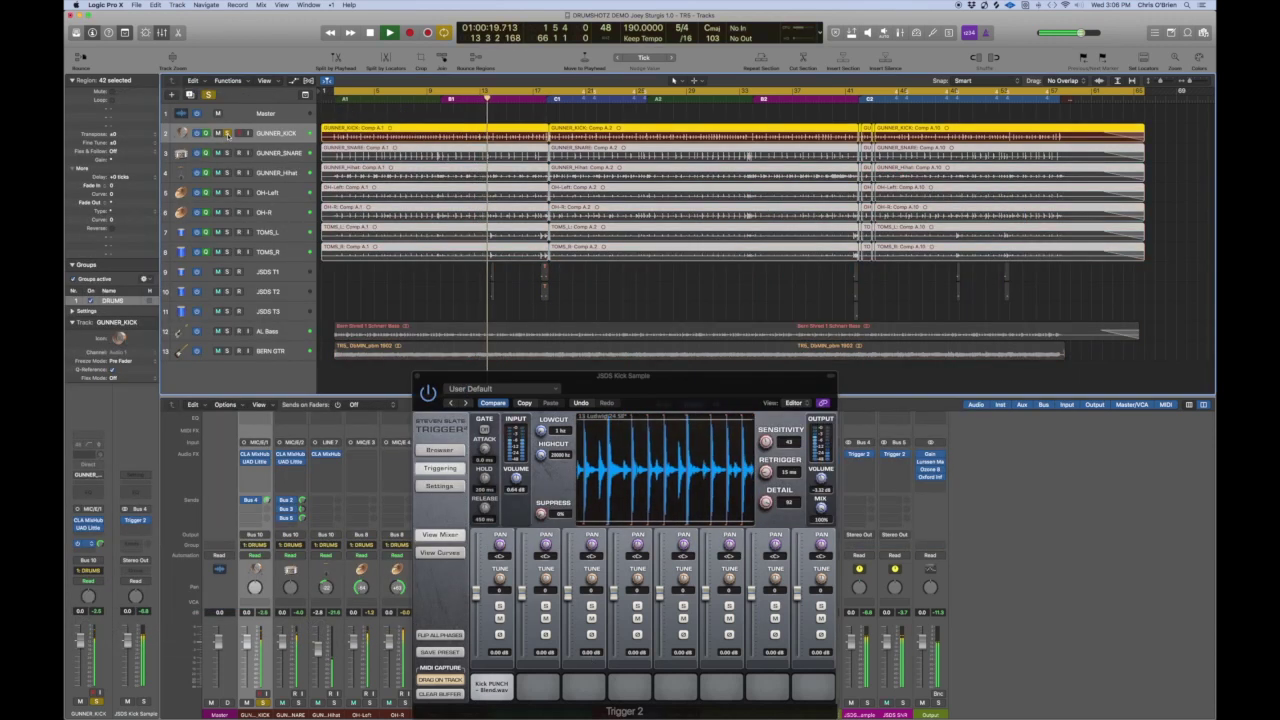
pyautogui.click(227, 153)
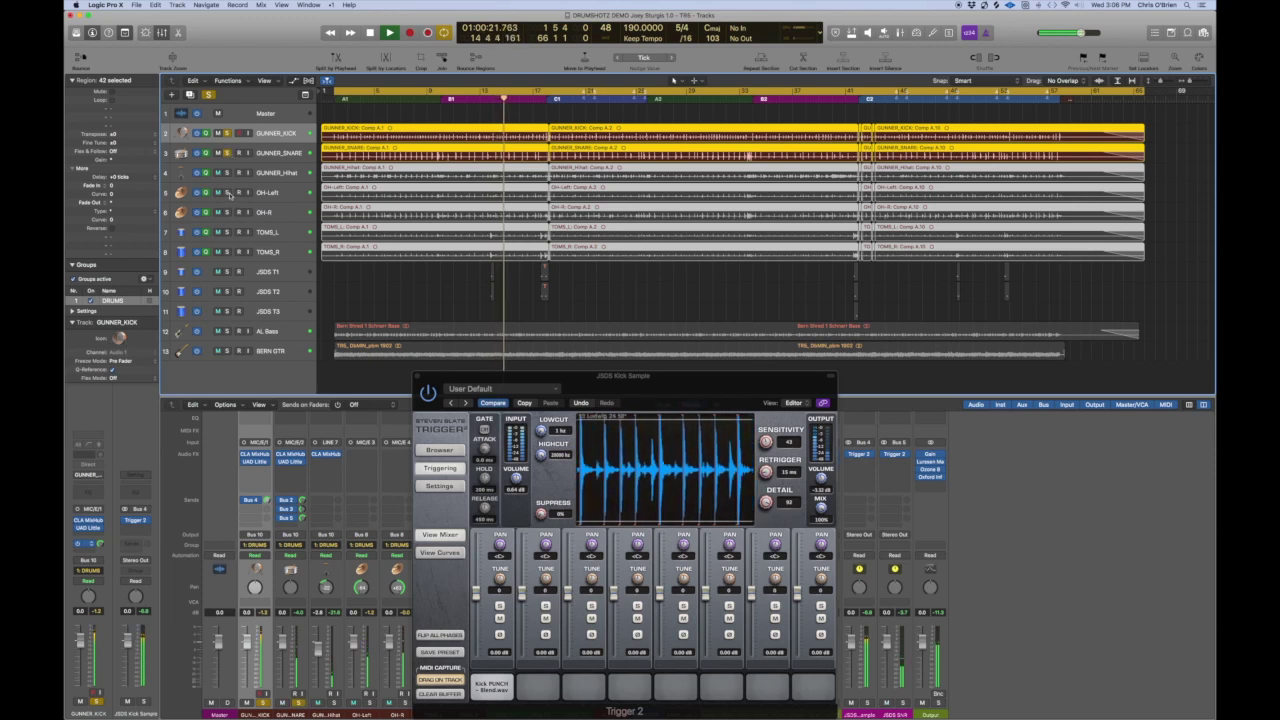
pyautogui.click(227, 232)
pyautogui.click(227, 252)
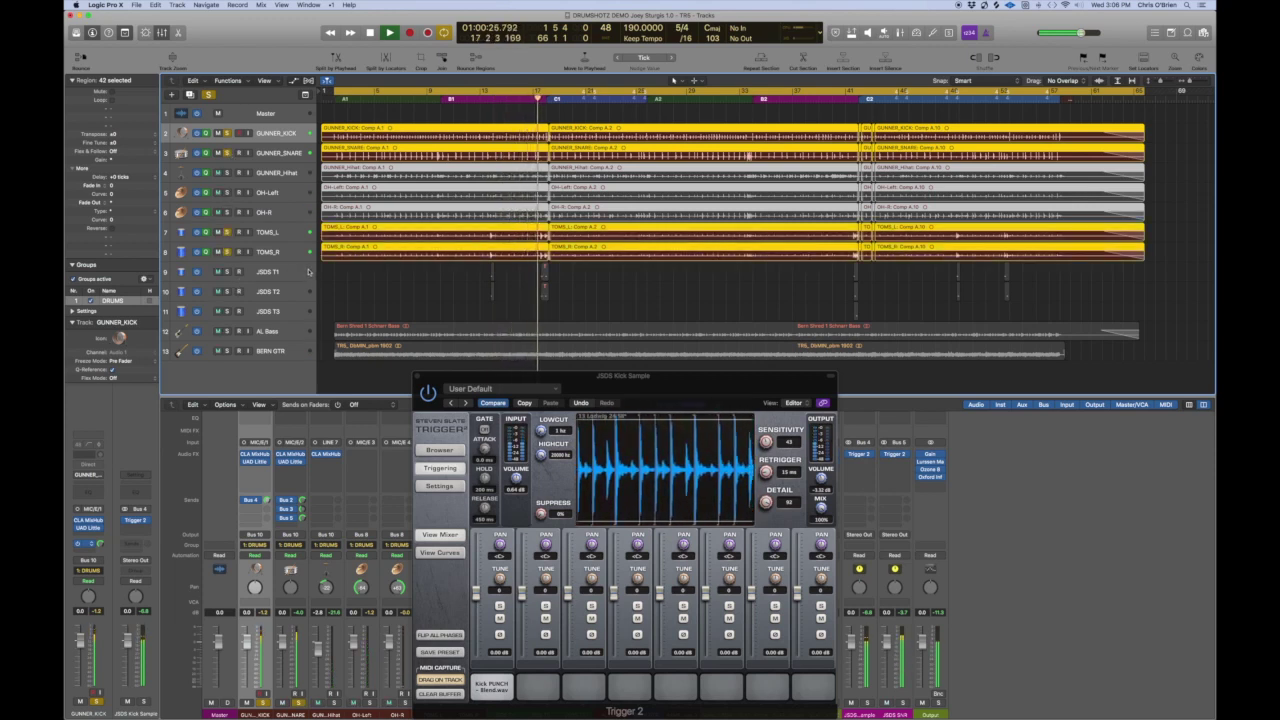
# Add the JSDS T1, T2 and T3 tracks to the solos and play the tom fill leading into bar 42
pyautogui.click(228, 272)
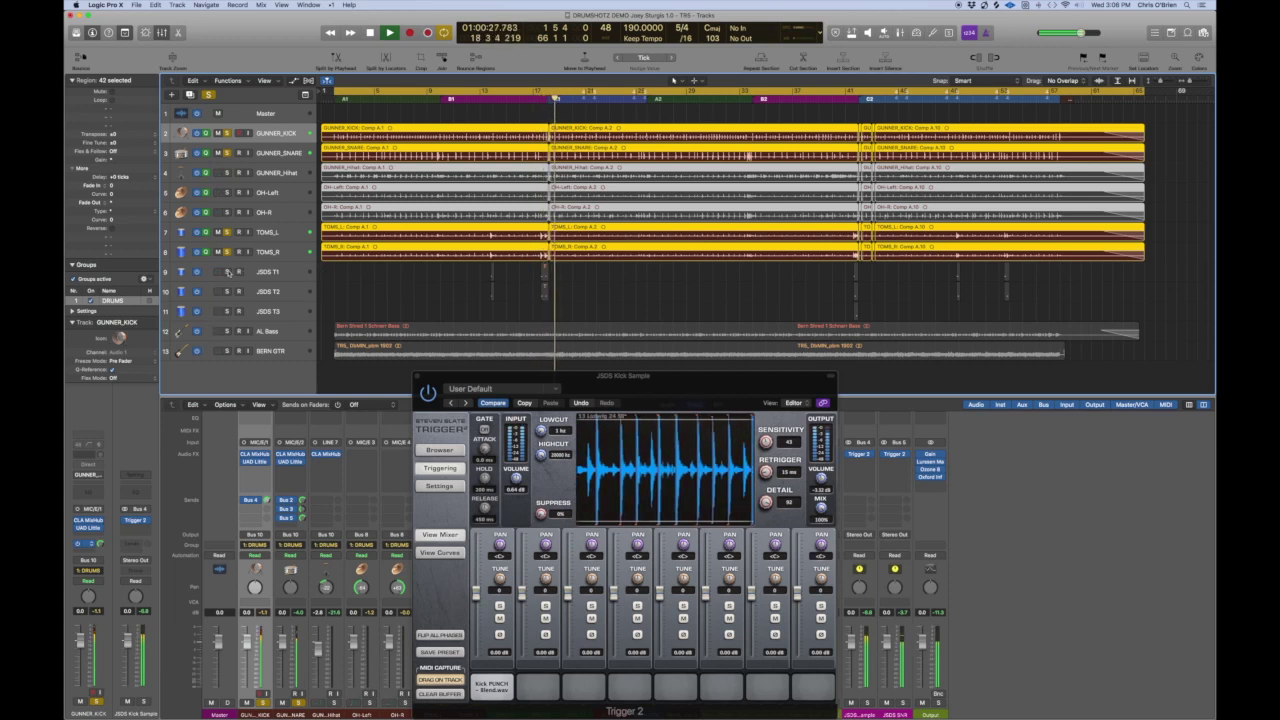
pyautogui.click(228, 311)
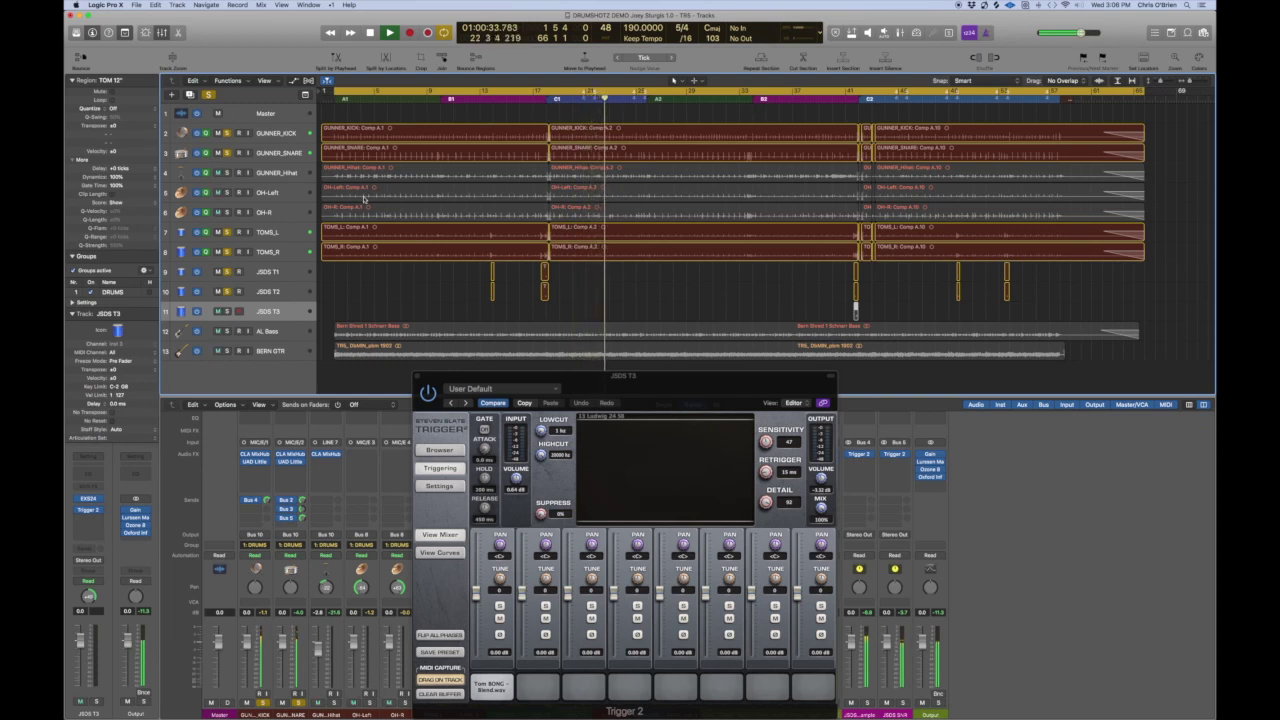
pyautogui.click(838, 92)
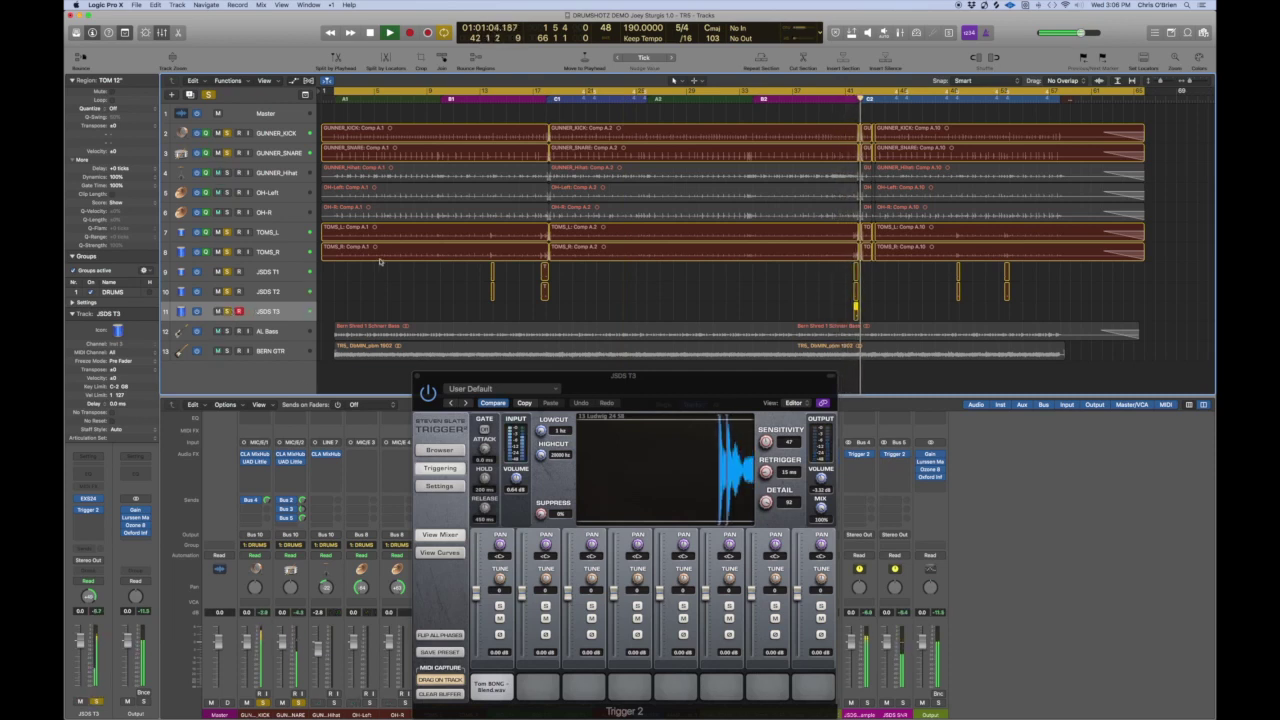
pyautogui.press('space')
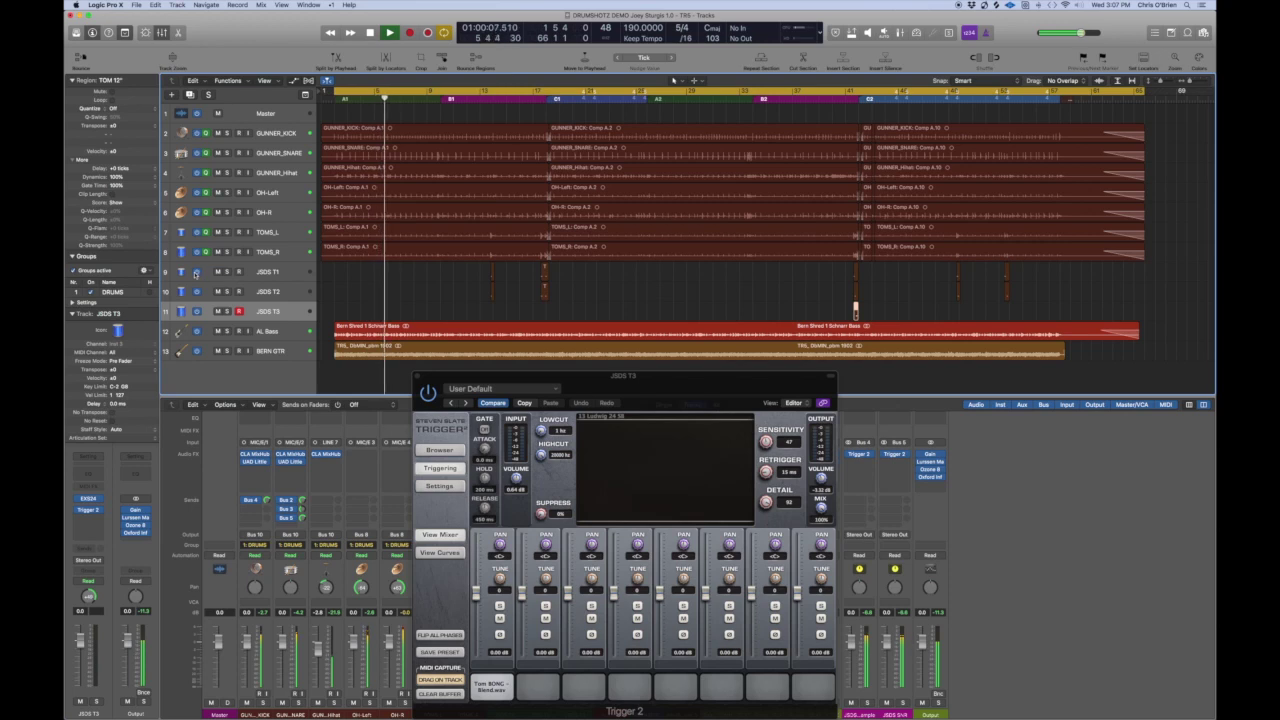
# Switch off the bass and guitar tracks during playback and toggle Trigger 2 on the snare sample channel to compare the drums
pyautogui.moveTo(884, 455)
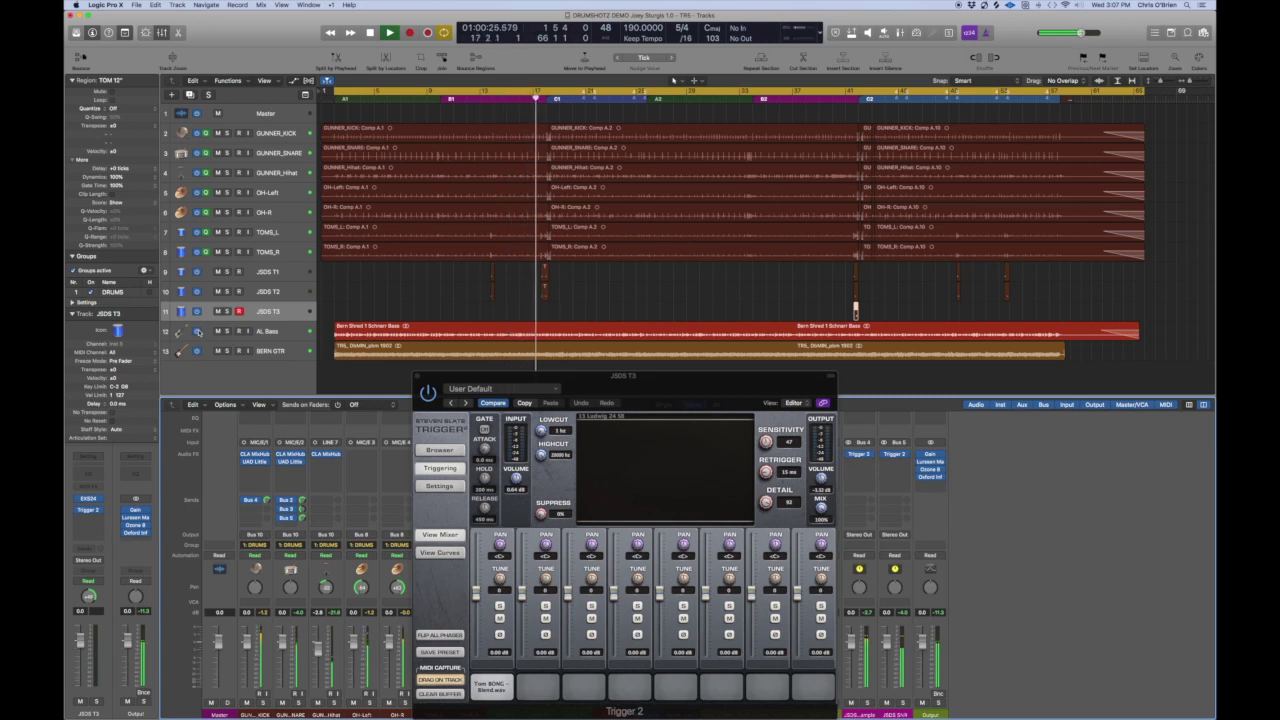
pyautogui.click(198, 331)
pyautogui.click(197, 351)
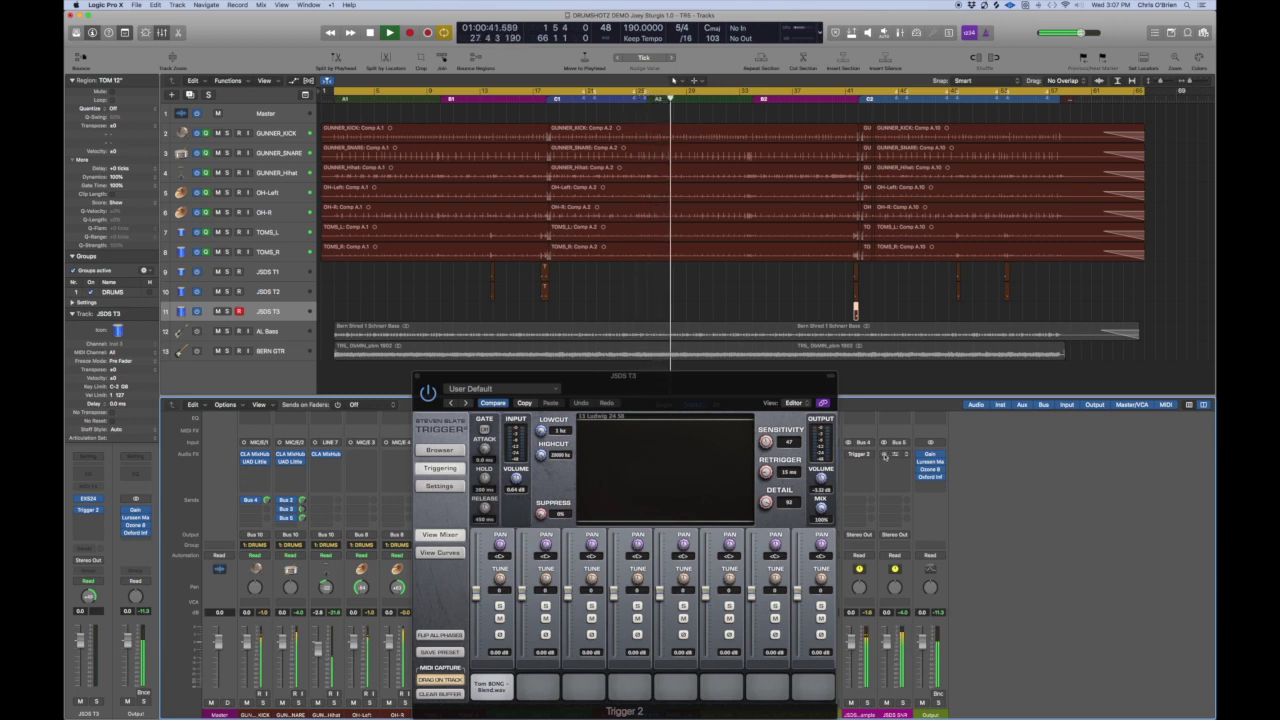
pyautogui.moveTo(884, 456); pyautogui.dragTo(872, 458)
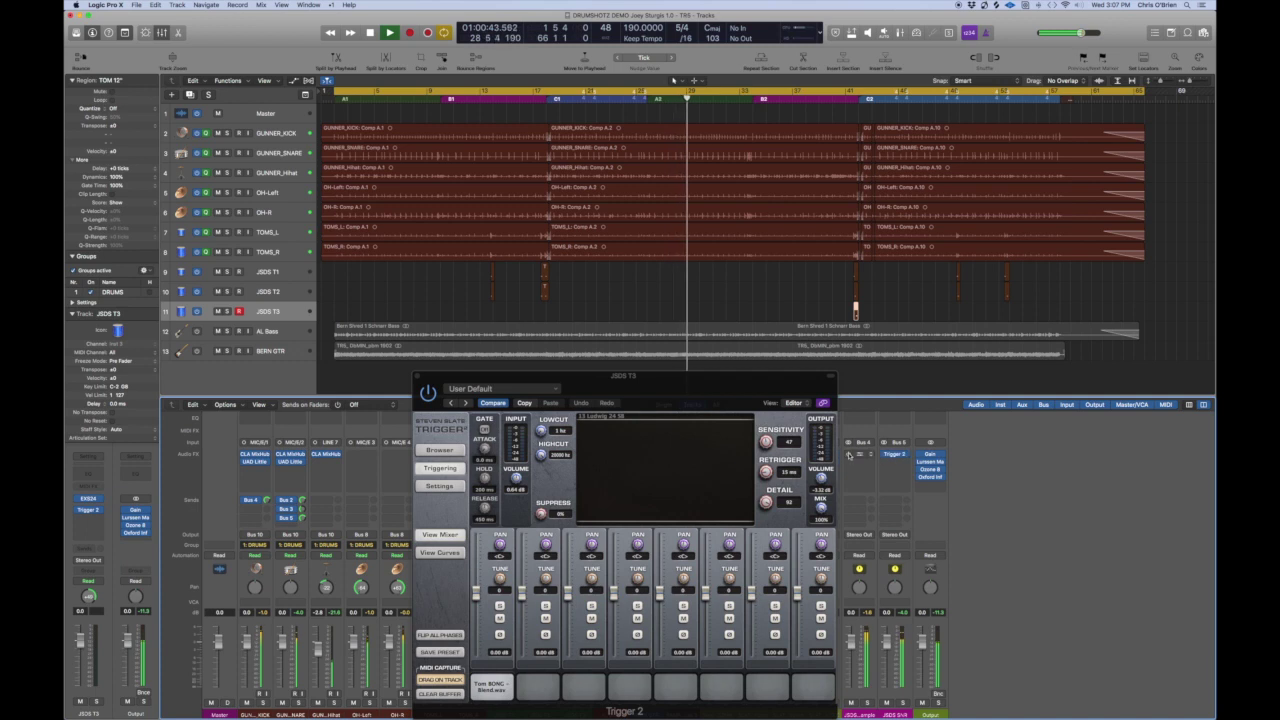